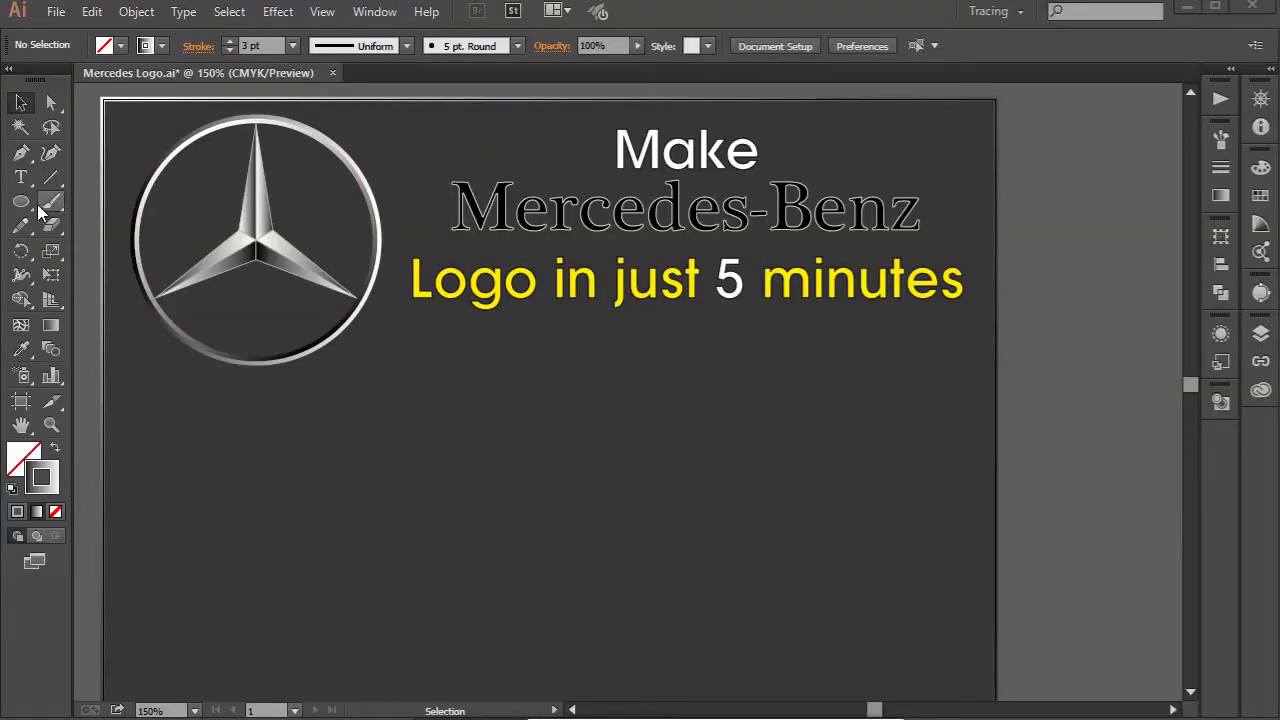
Draw a 3-sided polygon (triangle) on the artboard below the title with the Polygon tool
{"action": "left_click", "coordinate": [27, 208]}
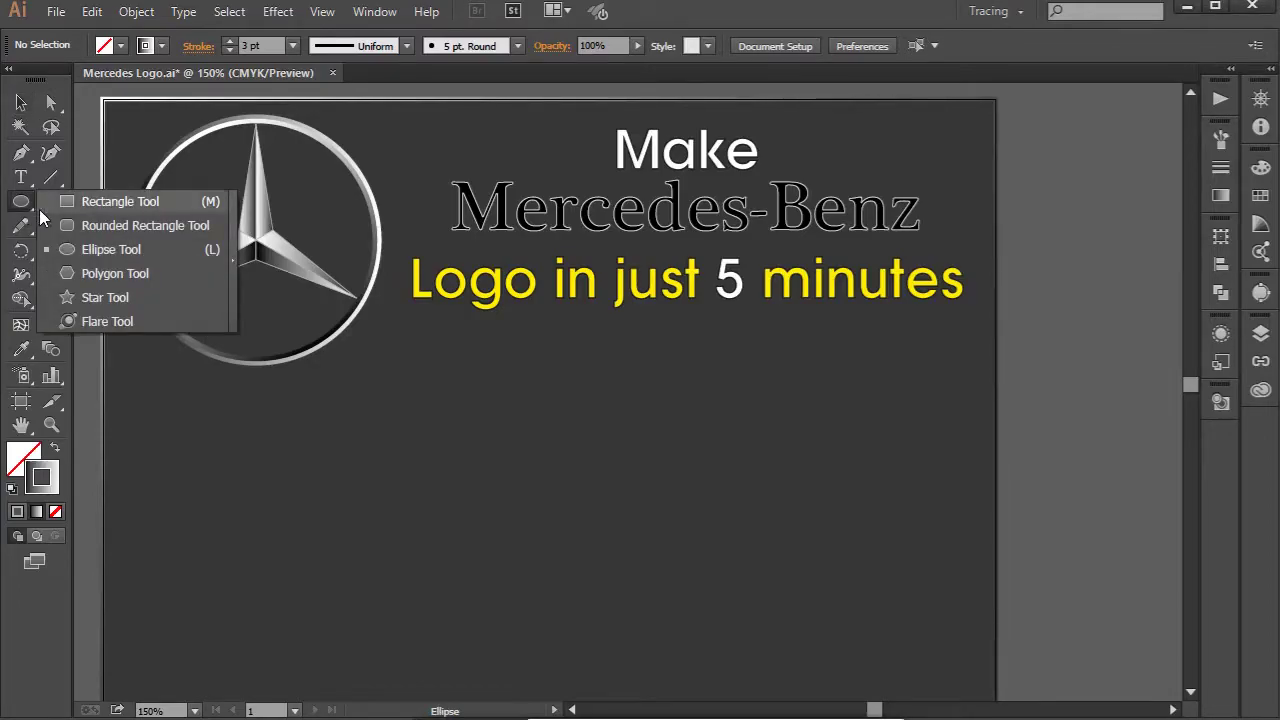
{"action": "left_click", "coordinate": [159, 273]}
{"action": "left_click", "coordinate": [490, 416]}
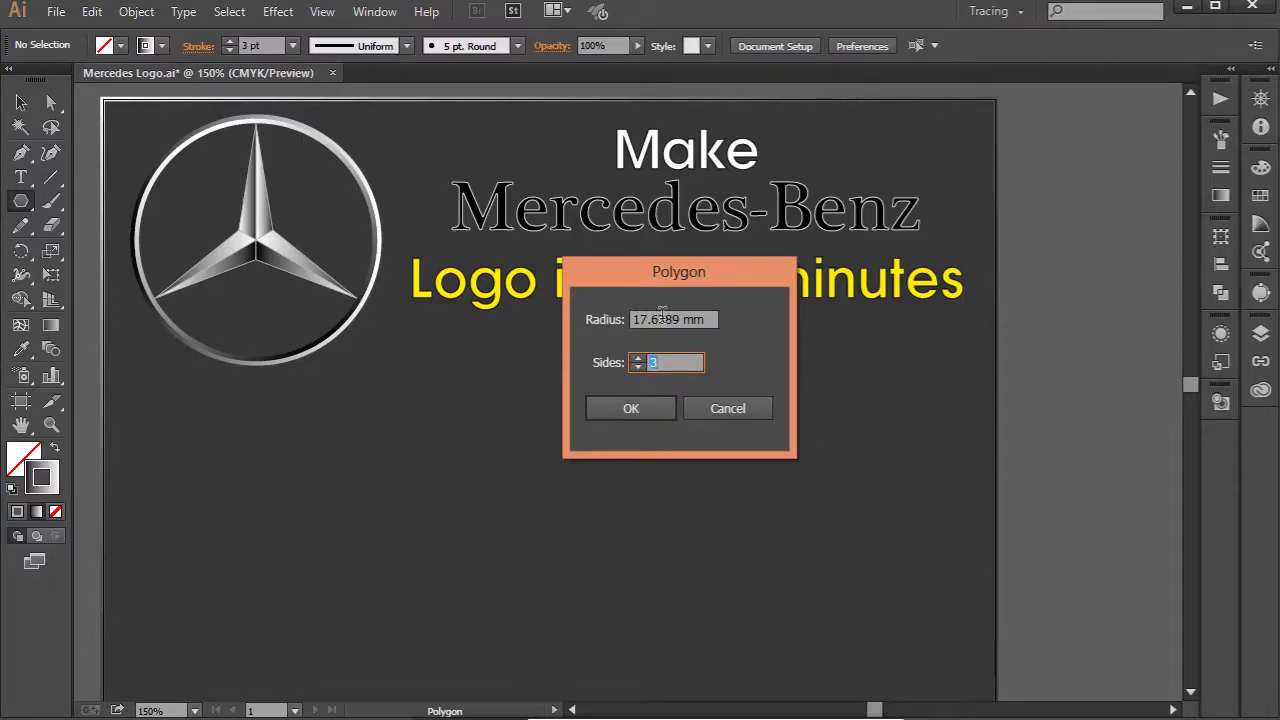
{"action": "left_click", "coordinate": [632, 409]}
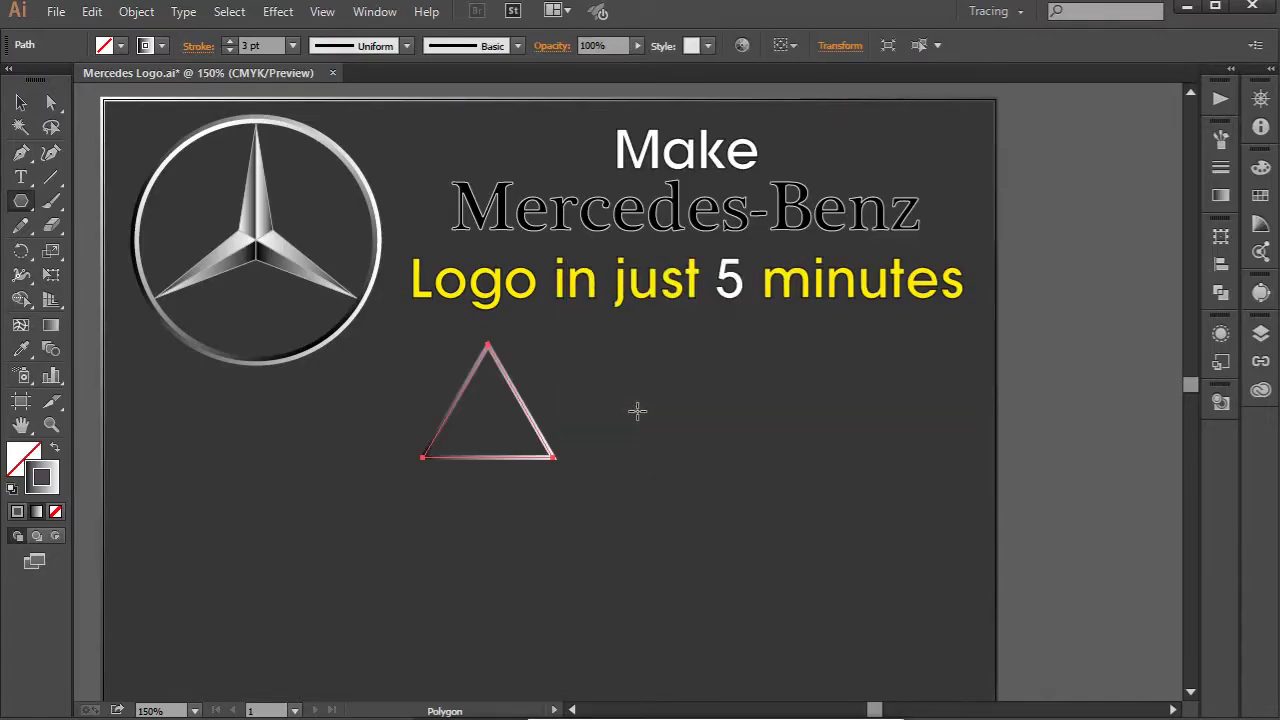
Give the triangle a 0.5 pt stroke in the C0 M0 Y0 K40 grey swatch
{"action": "left_click", "coordinate": [292, 45]}
{"action": "left_click", "coordinate": [310, 84]}
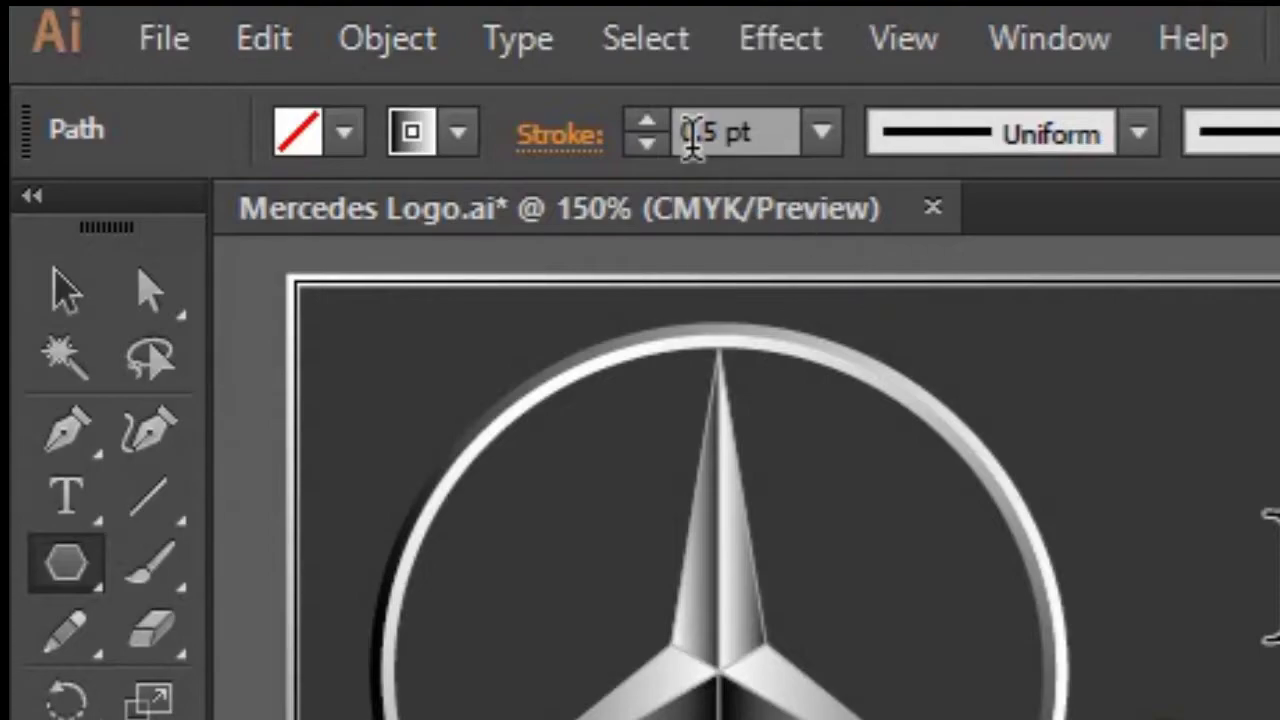
{"action": "left_click", "coordinate": [826, 138]}
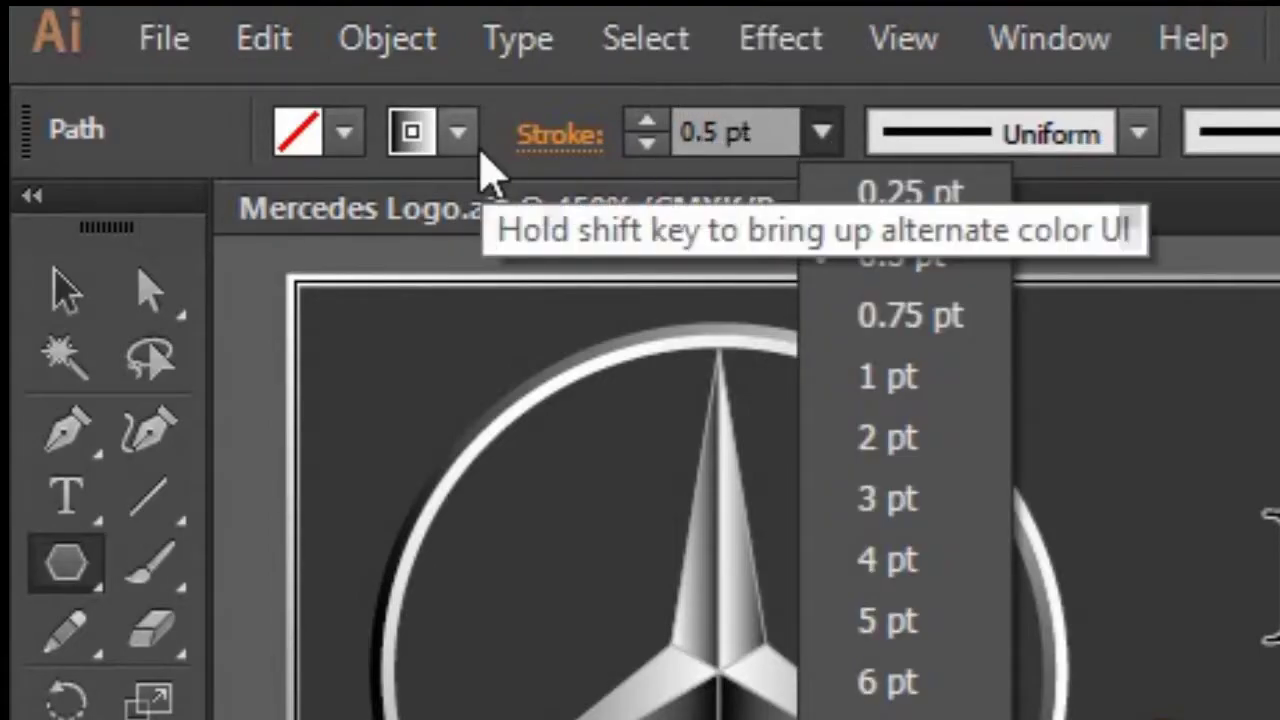
{"action": "left_click", "coordinate": [461, 140]}
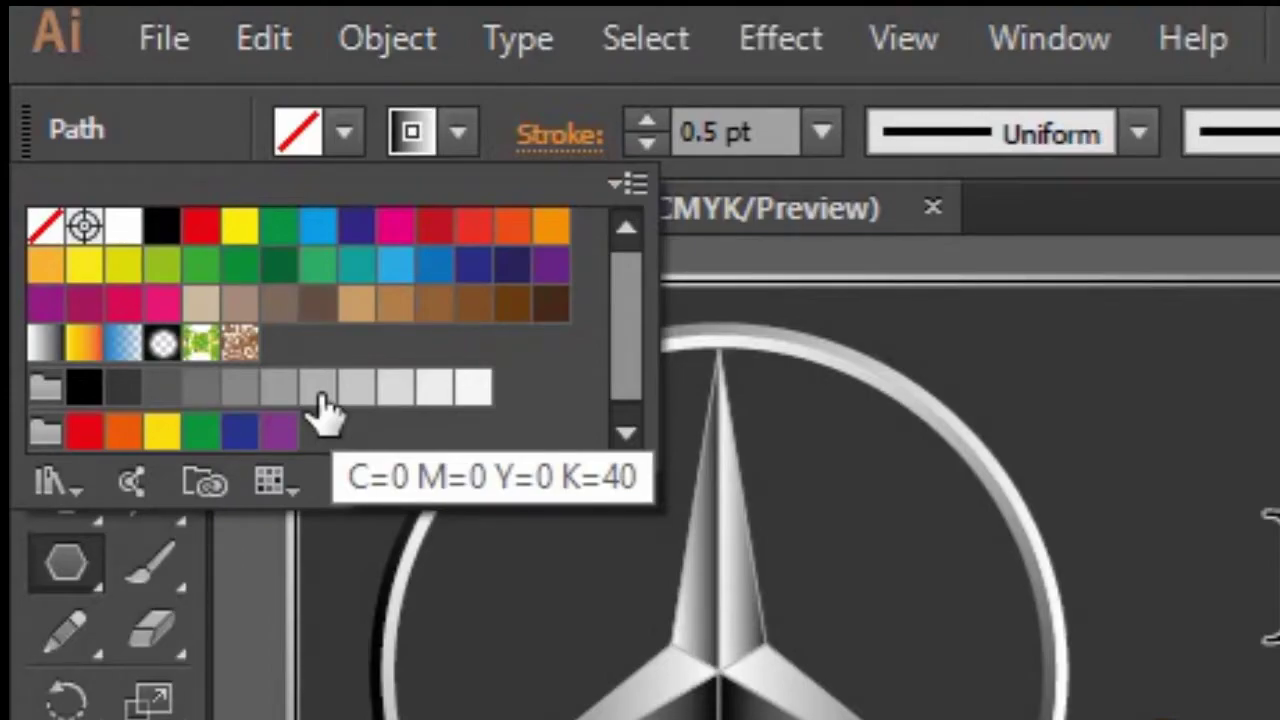
{"action": "left_click", "coordinate": [320, 400]}
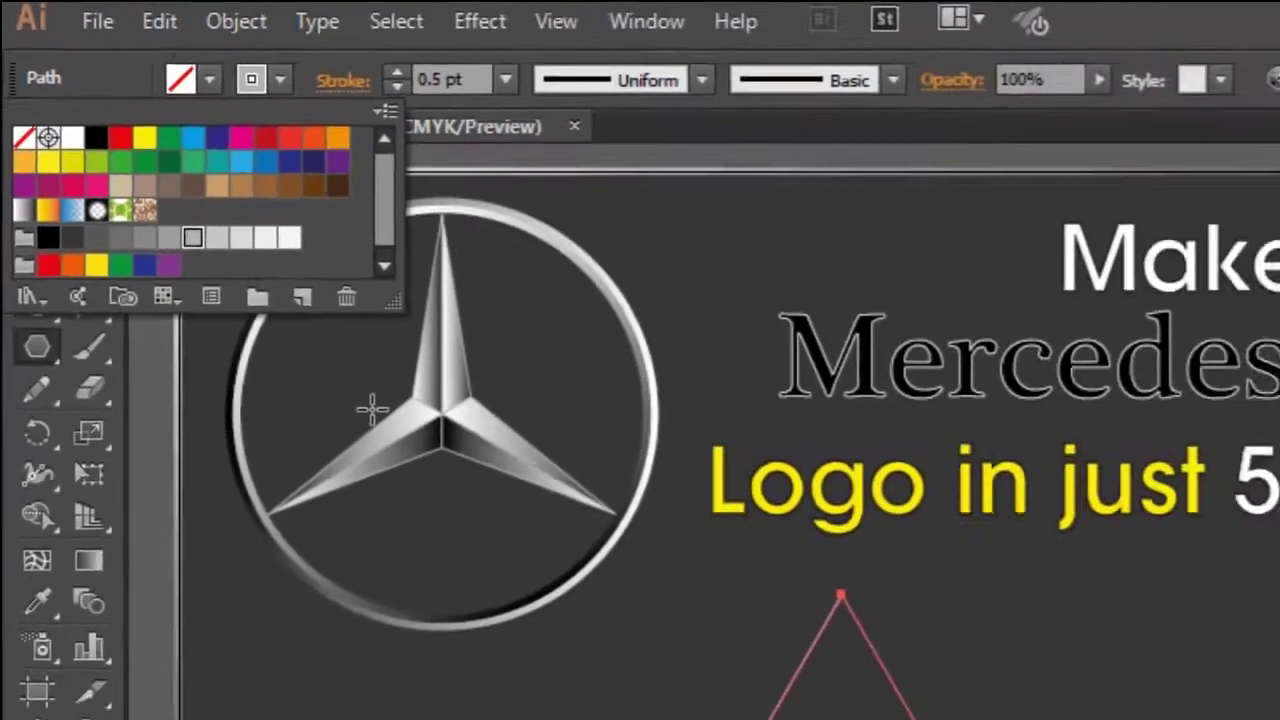
{"action": "key", "text": "Escape"}
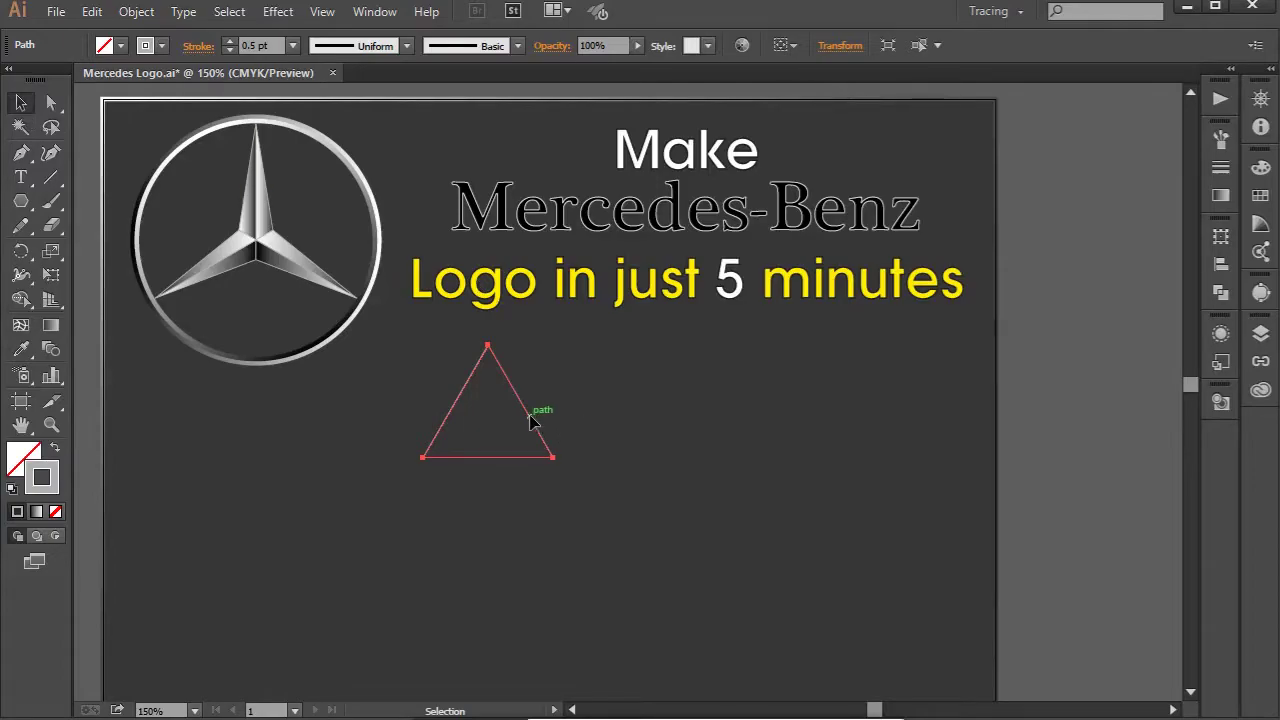
Move the triangle right and resize it to 8 mm wide by 25 mm tall
{"action": "left_click_drag", "start_coordinate": [530, 414], "coordinate": [923, 422]}
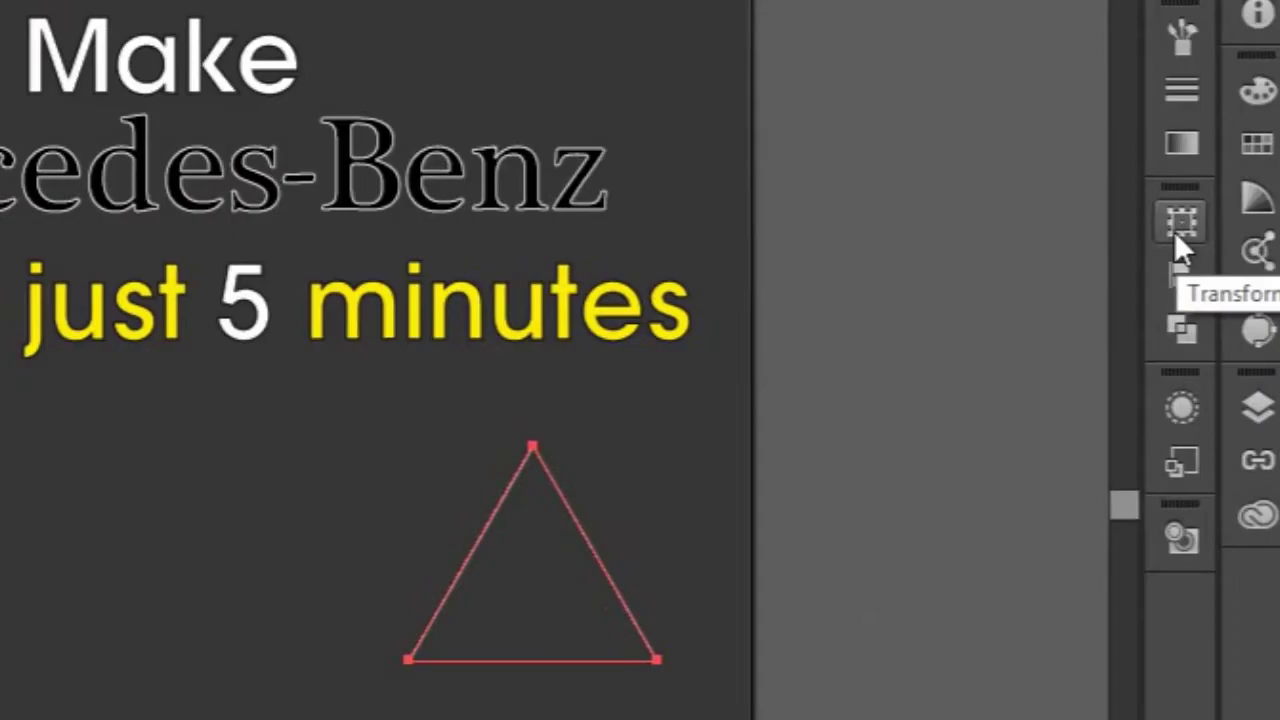
{"action": "left_click", "coordinate": [1220, 238]}
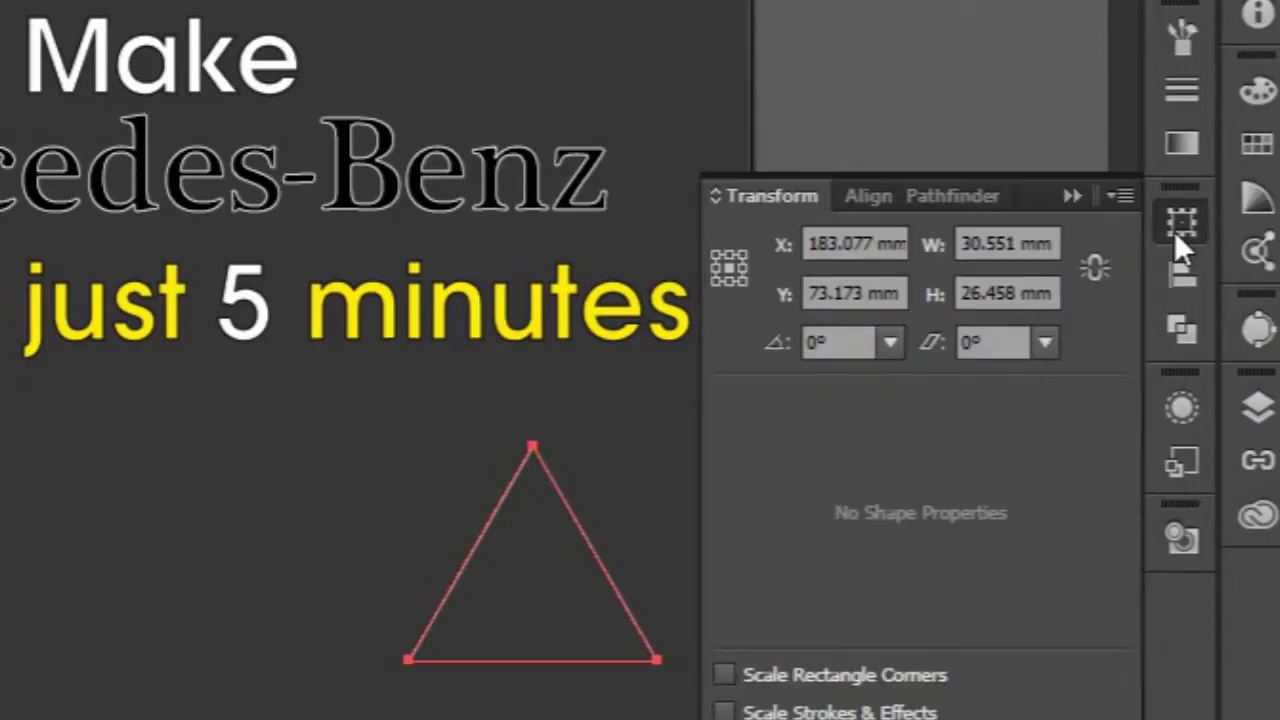
{"action": "left_click", "coordinate": [1040, 243]}
{"action": "type", "text": "8"}
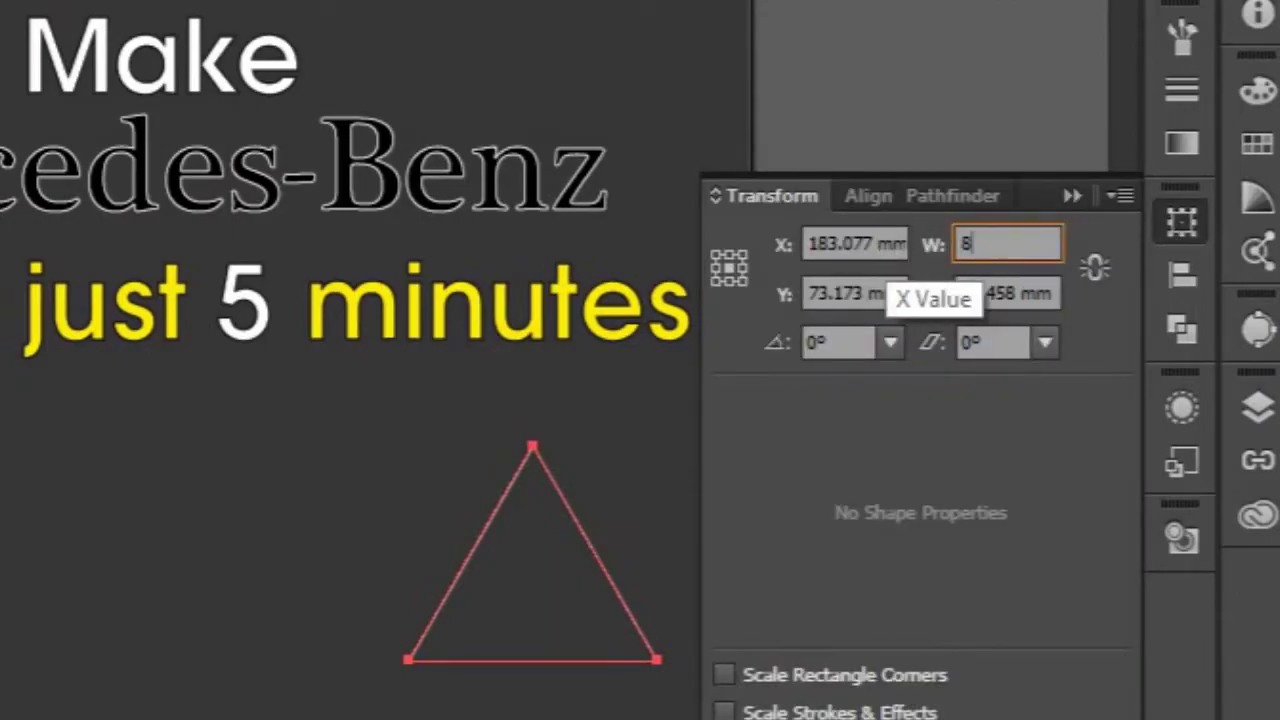
{"action": "key", "text": "Tab"}
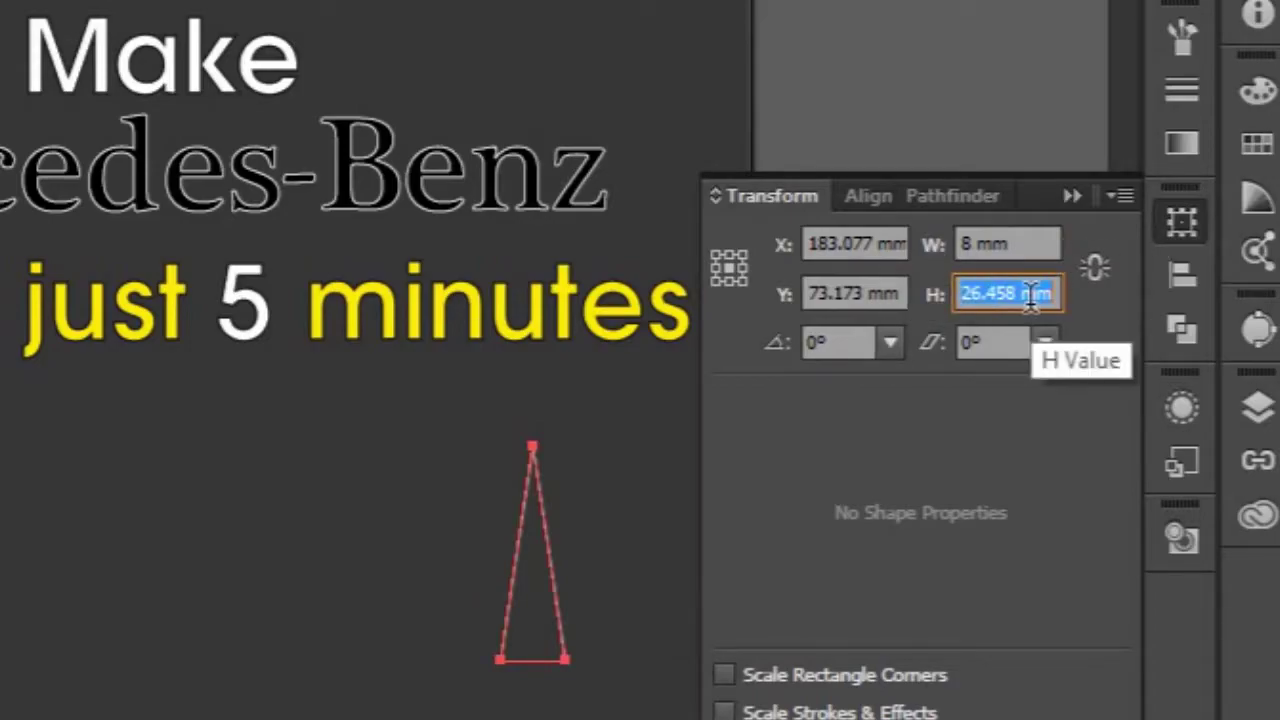
{"action": "type", "text": "25"}
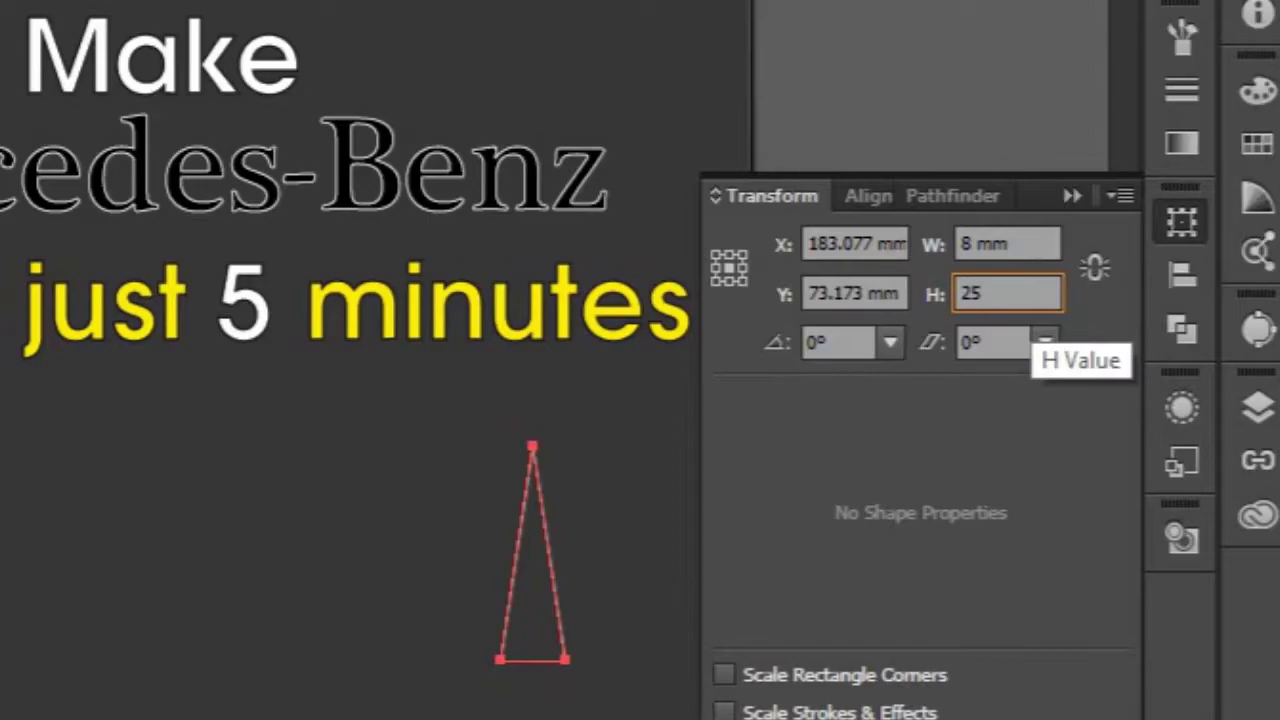
{"action": "key", "text": "Return"}
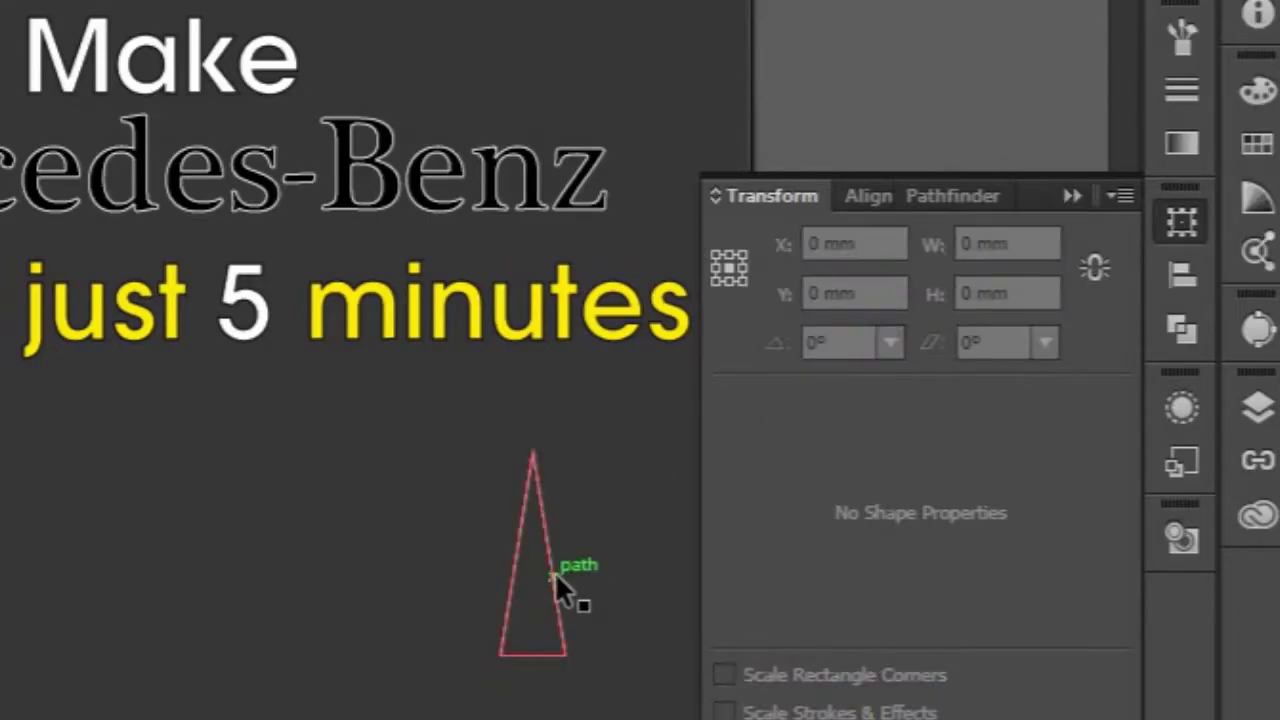
Copy the spike and paste two copies beside the original
{"action": "key", "text": "a"}
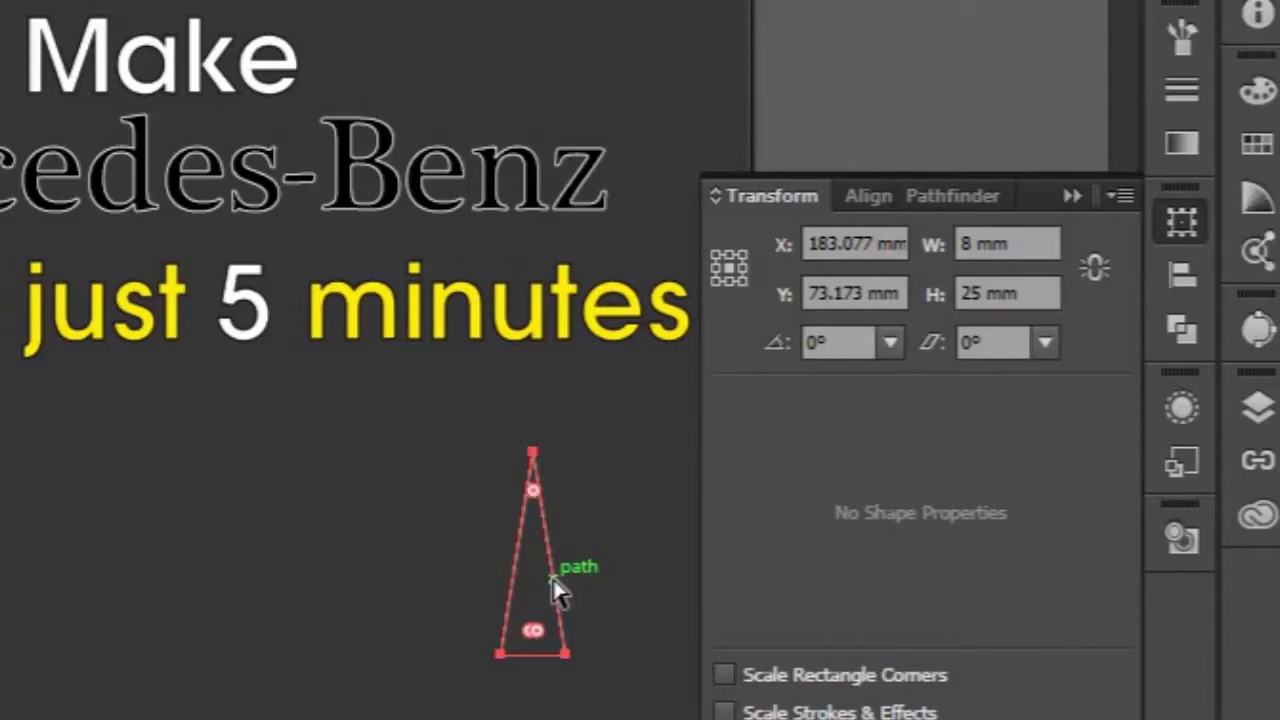
{"action": "key", "text": "ctrl+c"}
{"action": "key", "text": "ctrl+v"}
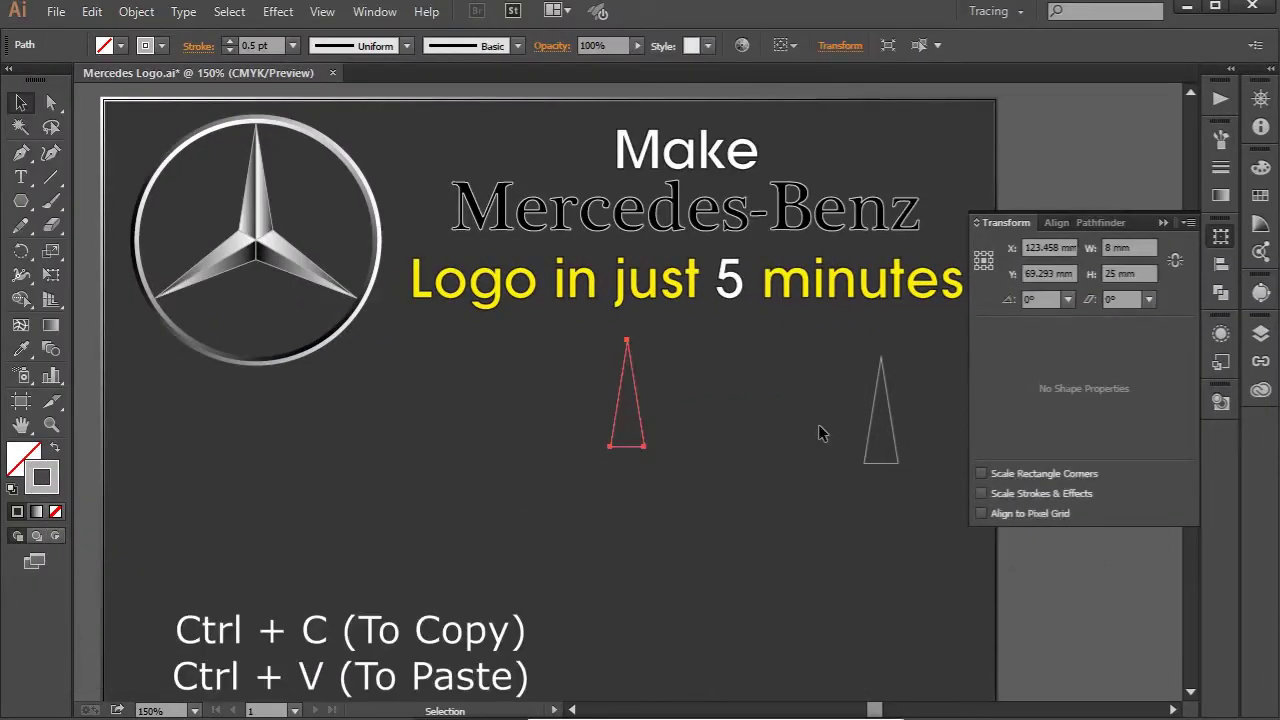
{"action": "left_click_drag", "start_coordinate": [608, 437], "coordinate": [738, 452]}
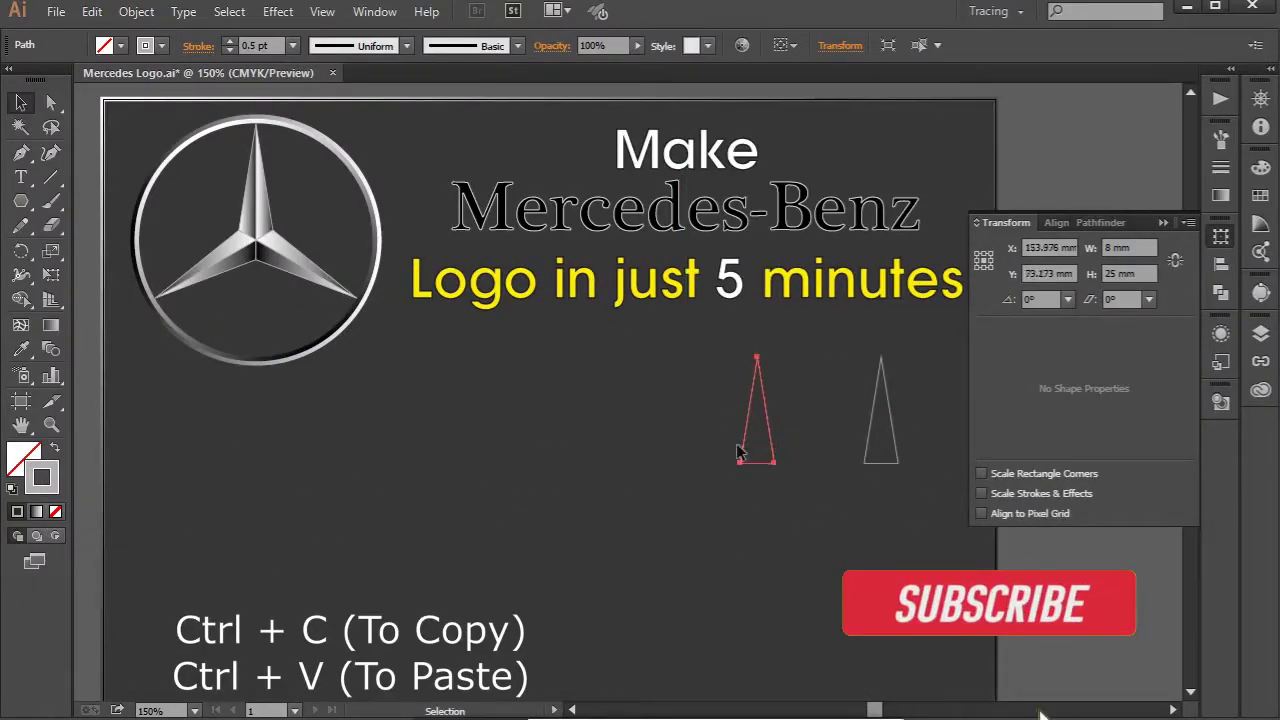
{"action": "key", "text": "a"}
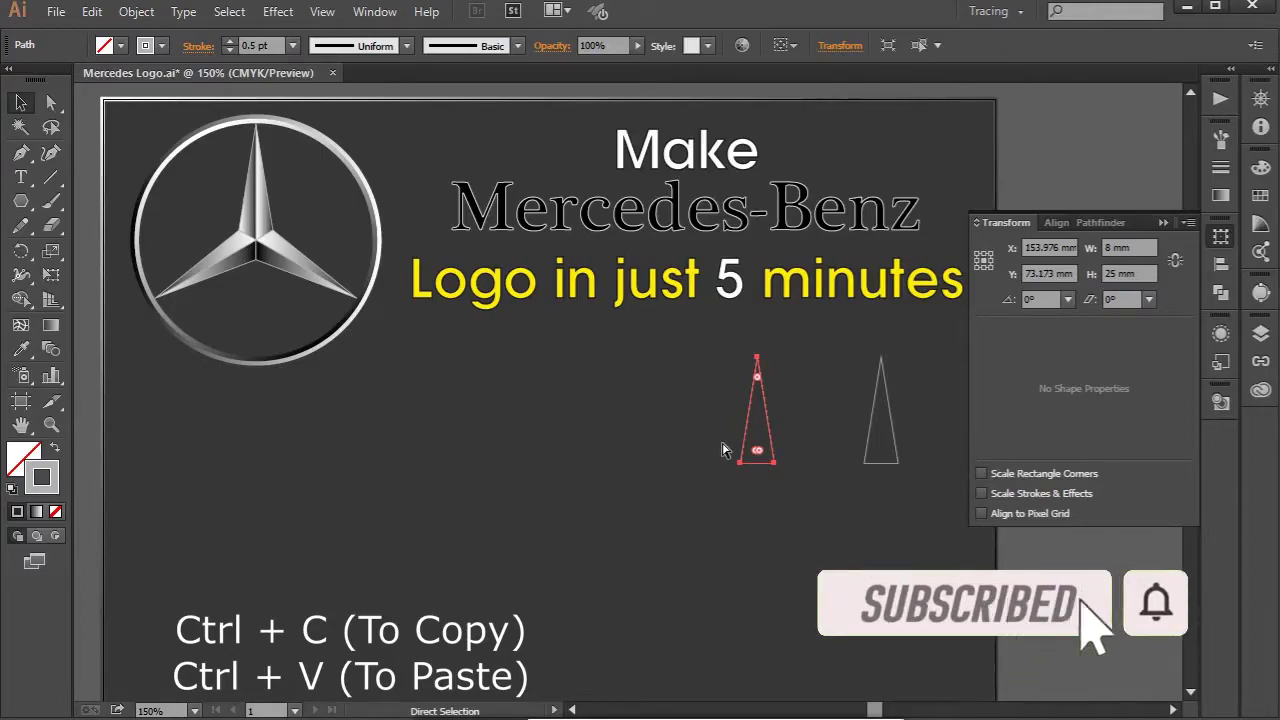
{"action": "key", "text": "ctrl+v"}
{"action": "left_click", "coordinate": [721, 441]}
Rotate the middle spike by -120° and the left spike by 120°
{"action": "key", "text": "v"}
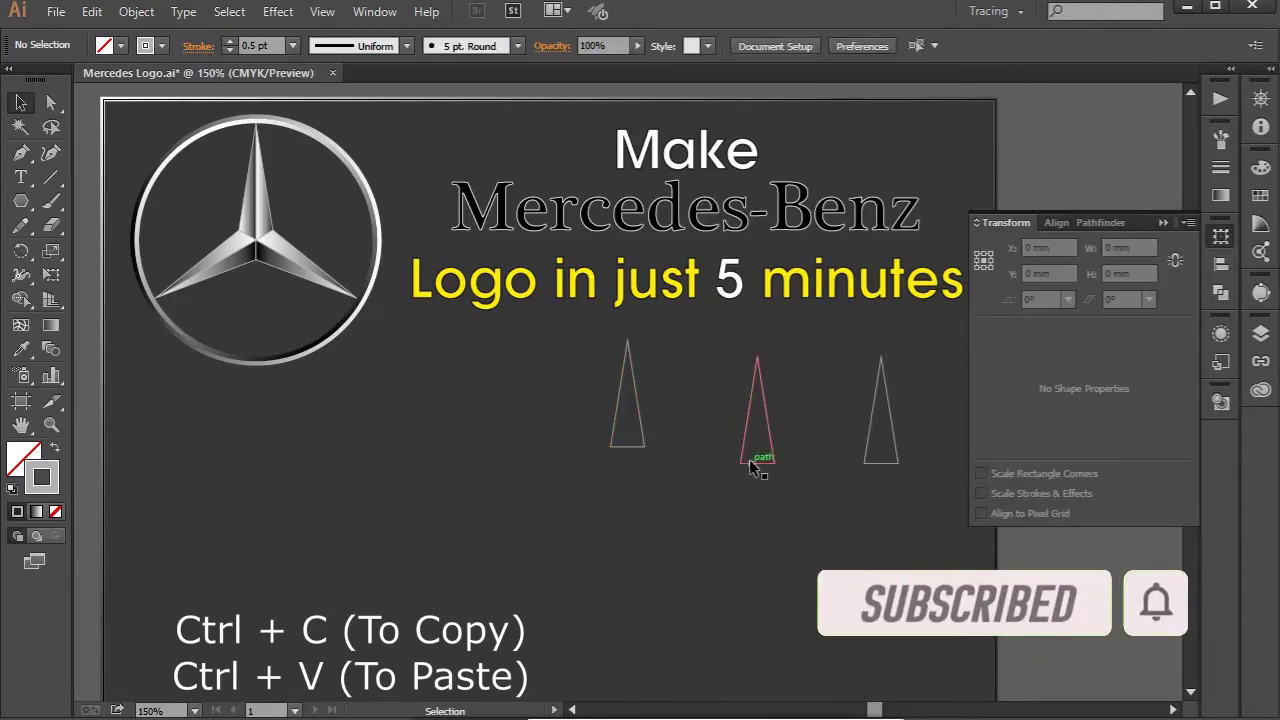
{"action": "left_click", "coordinate": [752, 468]}
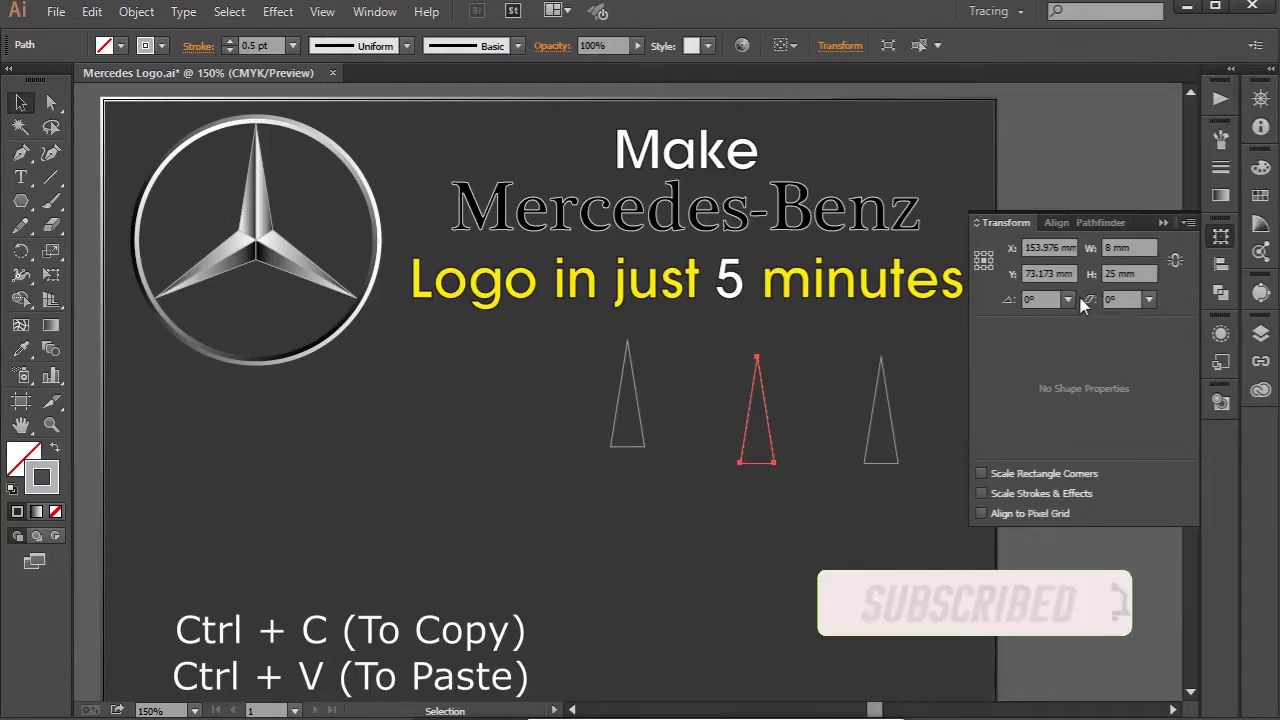
{"action": "left_click", "coordinate": [1068, 300]}
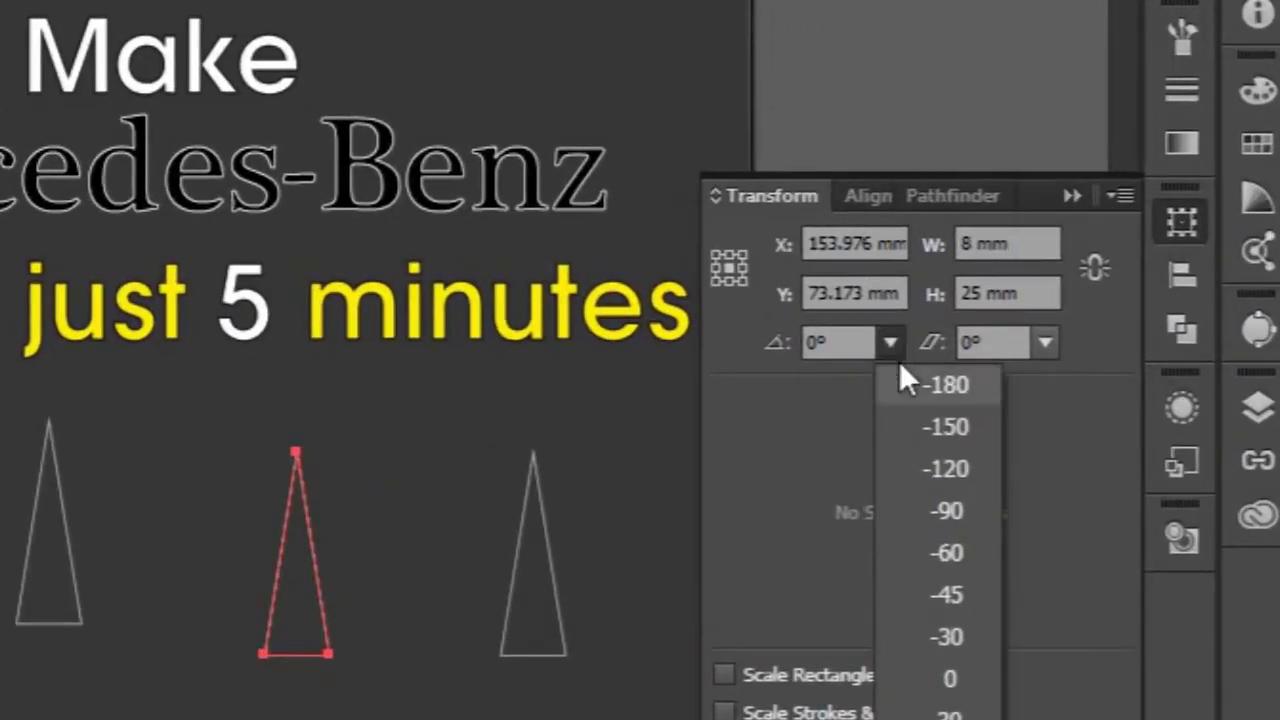
{"action": "left_click", "coordinate": [905, 468]}
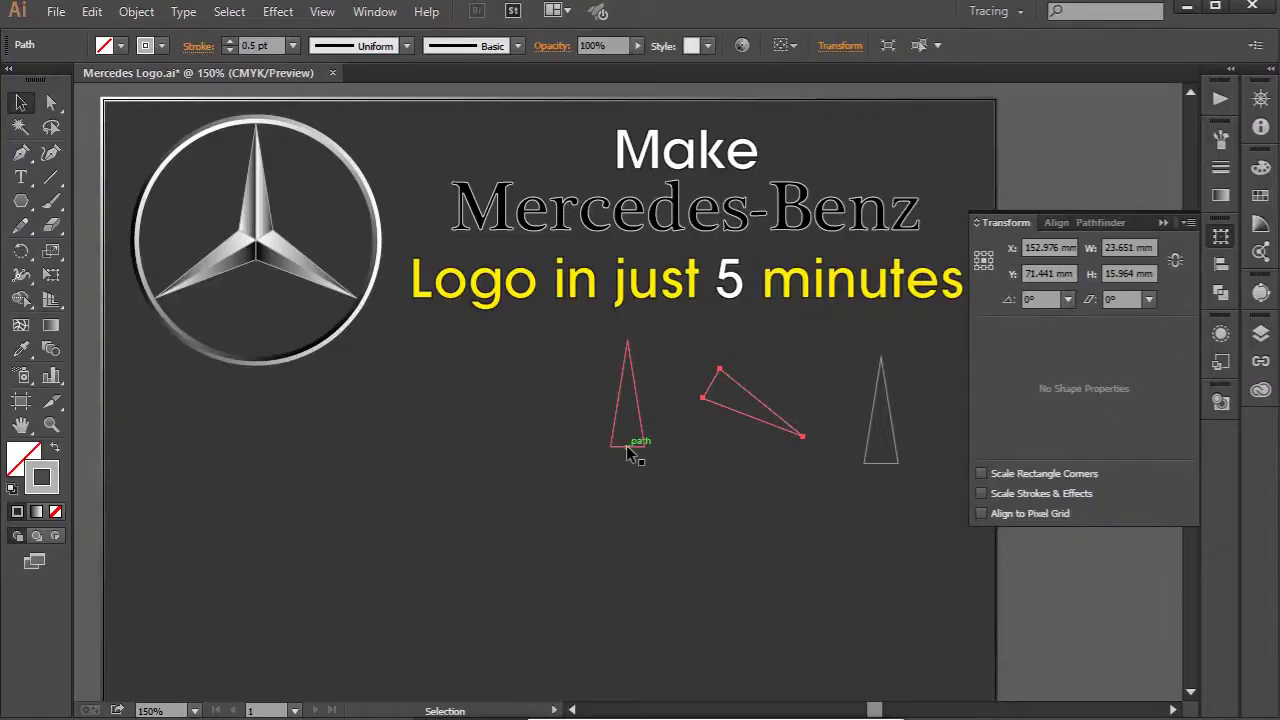
{"action": "left_click", "coordinate": [628, 450]}
{"action": "left_click", "coordinate": [1069, 302]}
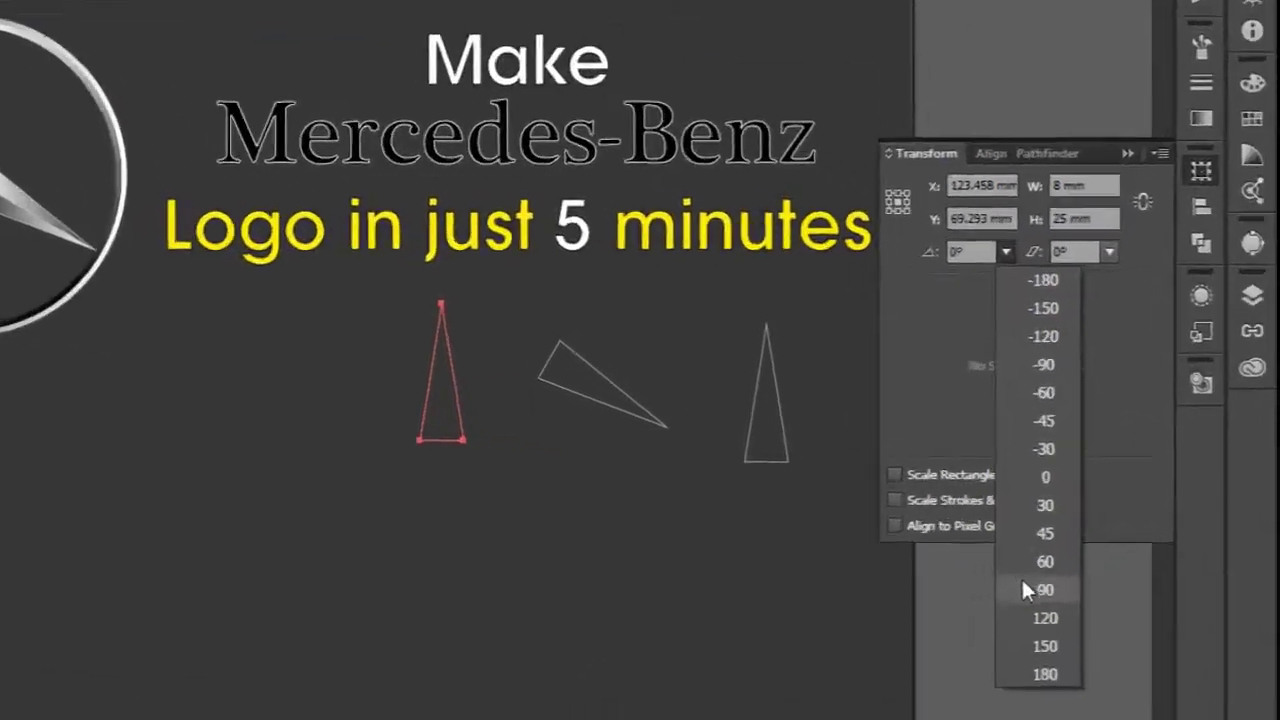
{"action": "left_click", "coordinate": [1098, 585]}
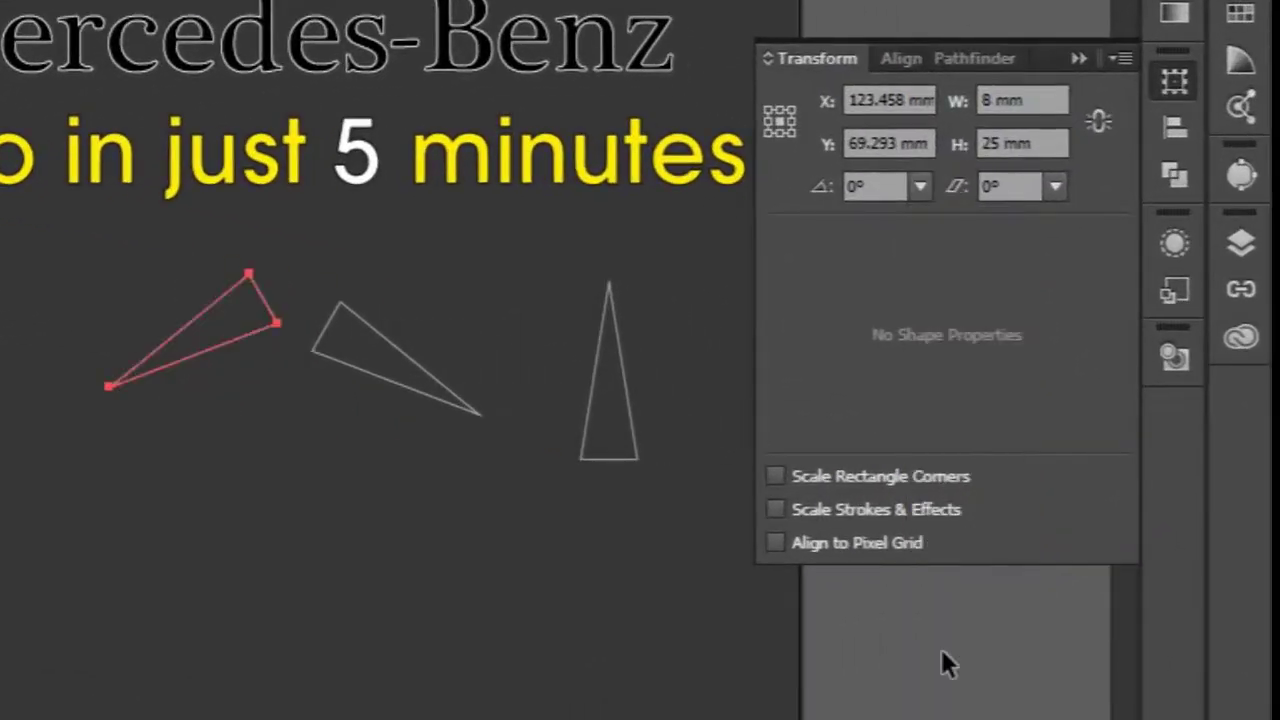
Drag both rotated spikes onto the upright spike's base to form the star, then close Transform
{"action": "left_click", "coordinate": [476, 560]}
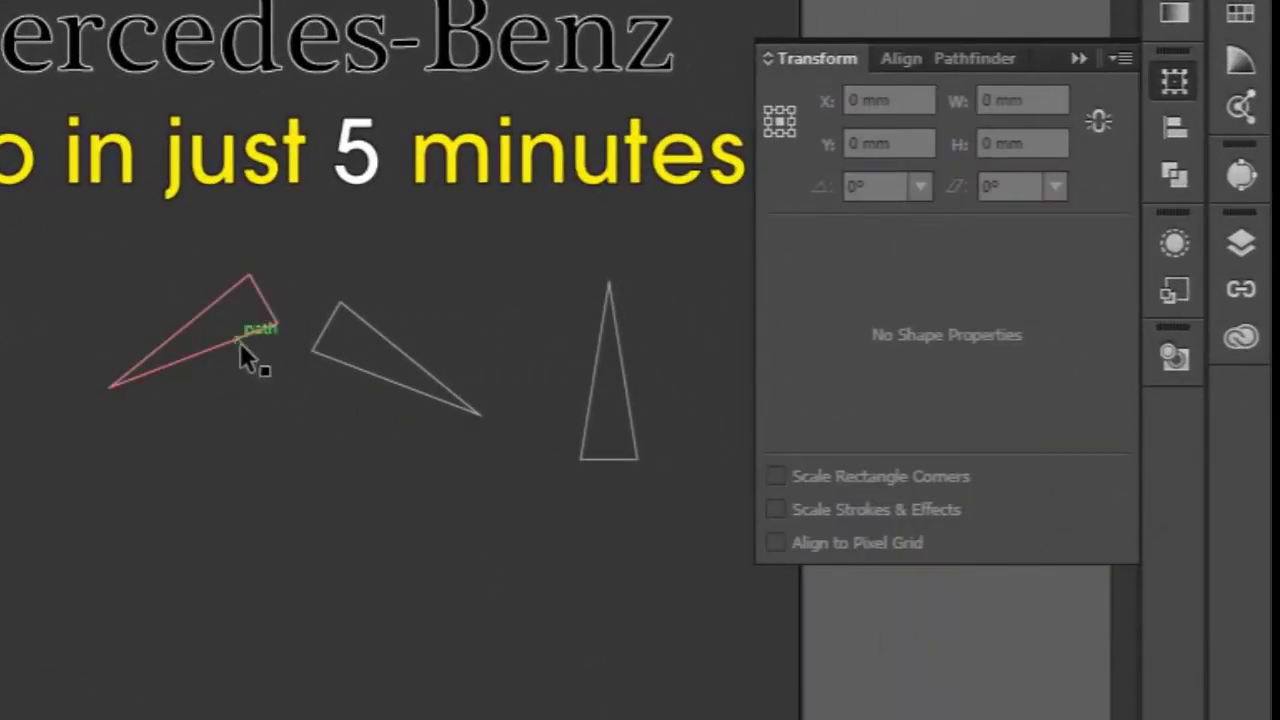
{"action": "mouse_move", "coordinate": [342, 358]}
{"action": "left_mouse_down"}
{"action": "mouse_move", "coordinate": [631, 504]}
{"action": "mouse_move", "coordinate": [633, 518]}
{"action": "left_mouse_up"}
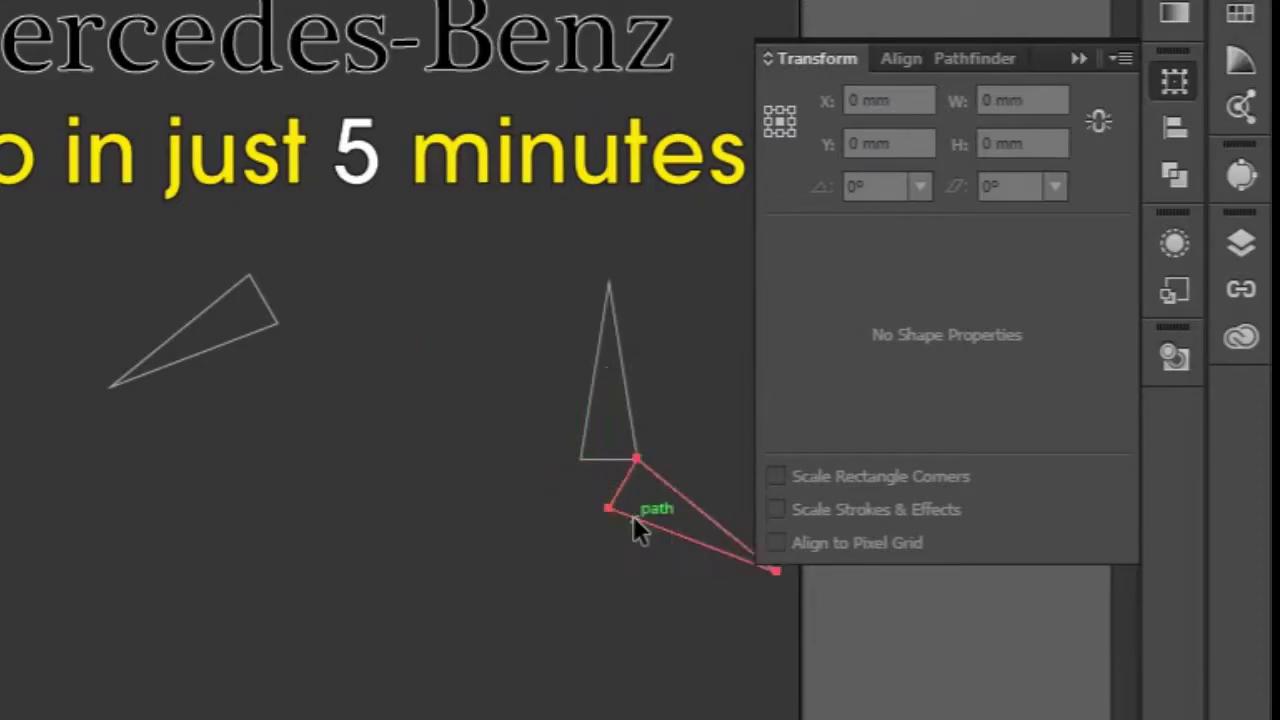
{"action": "left_click_drag", "start_coordinate": [255, 335], "coordinate": [586, 517]}
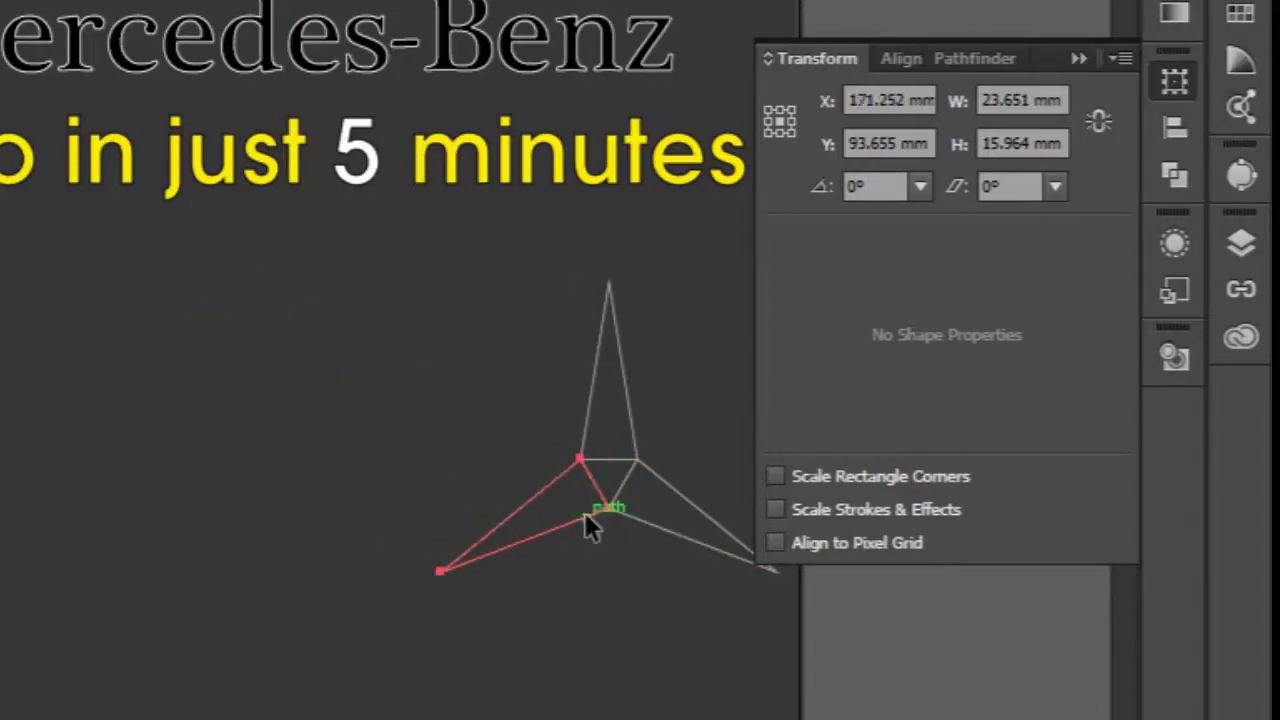
{"action": "left_click", "coordinate": [673, 391]}
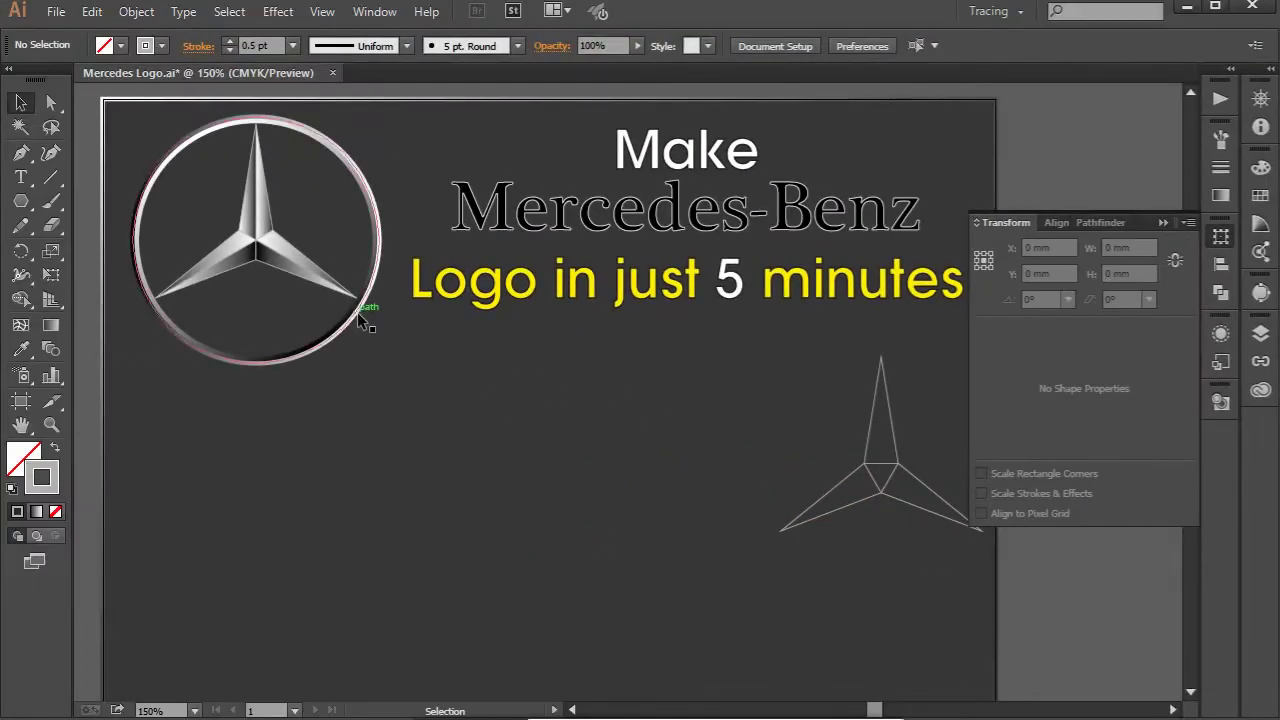
{"action": "left_click", "coordinate": [1161, 222]}
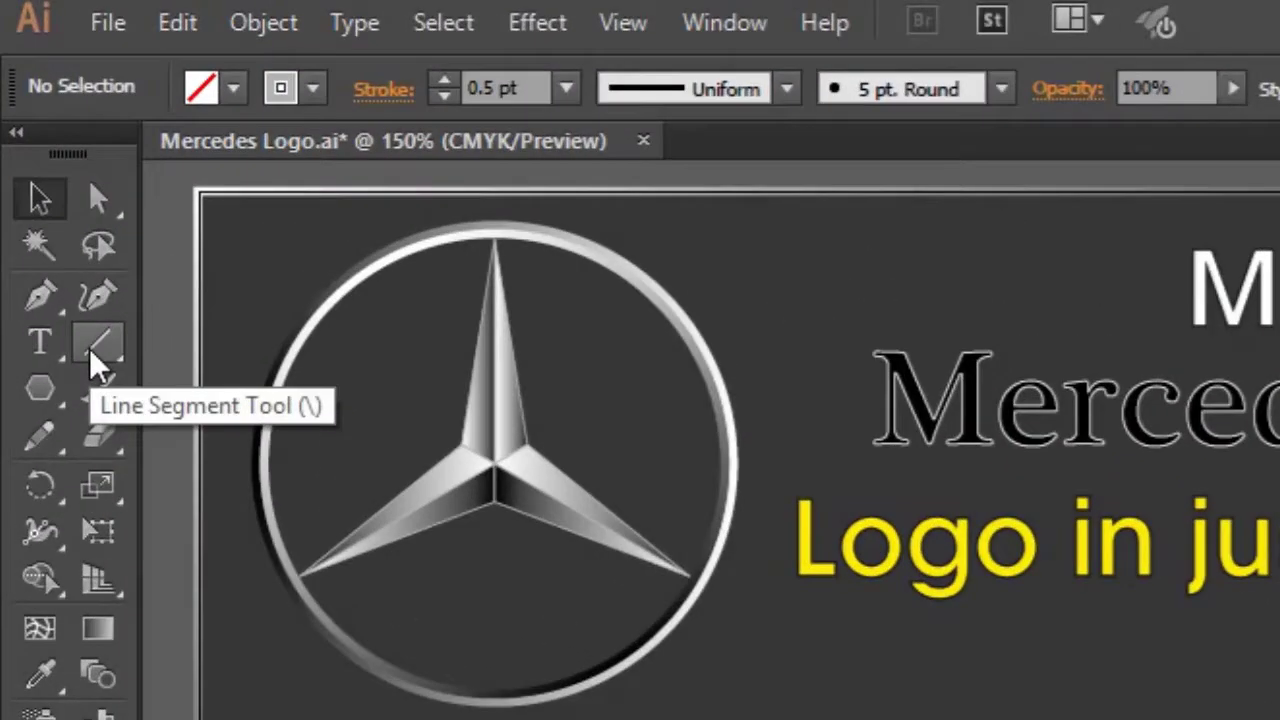
Select the Line Segment tool for drawing facet lines inside the star
{"action": "left_click", "coordinate": [49, 180]}
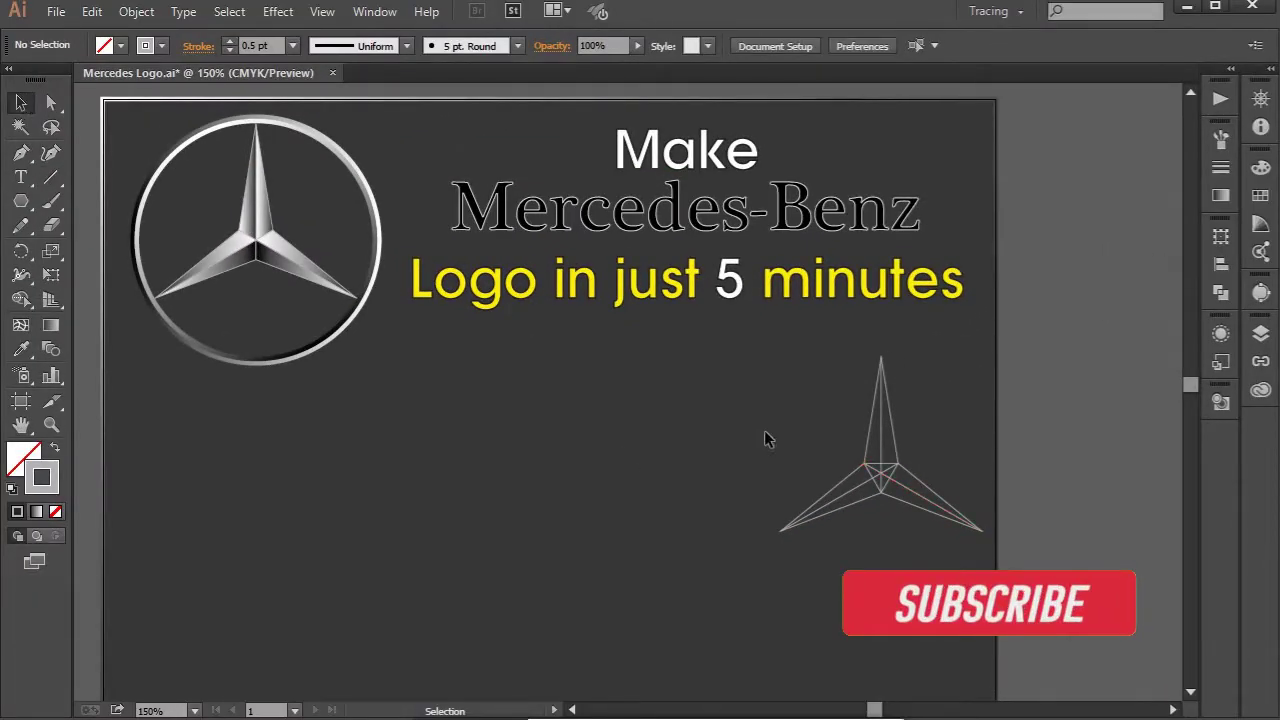
Marquee-select the star wireframe and apply Pathfinder Divide, then deselect
{"action": "left_click_drag", "start_coordinate": [785, 406], "coordinate": [960, 537]}
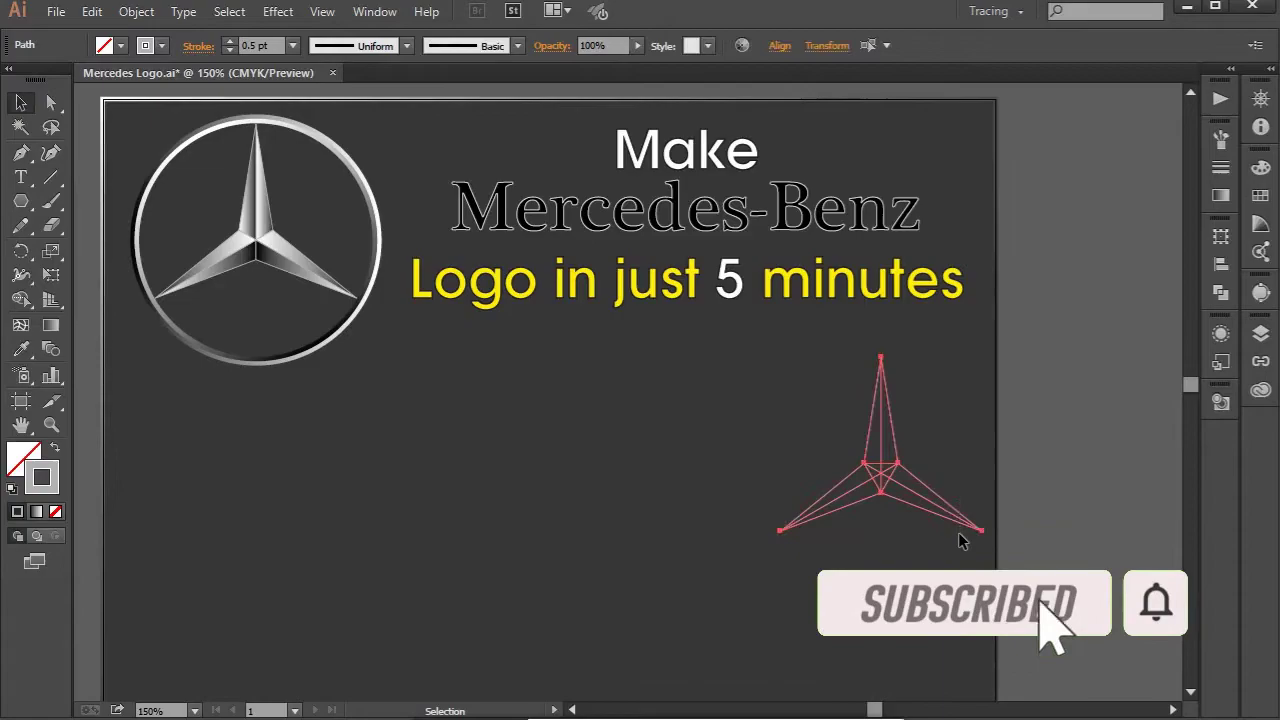
{"action": "left_click", "coordinate": [1220, 236]}
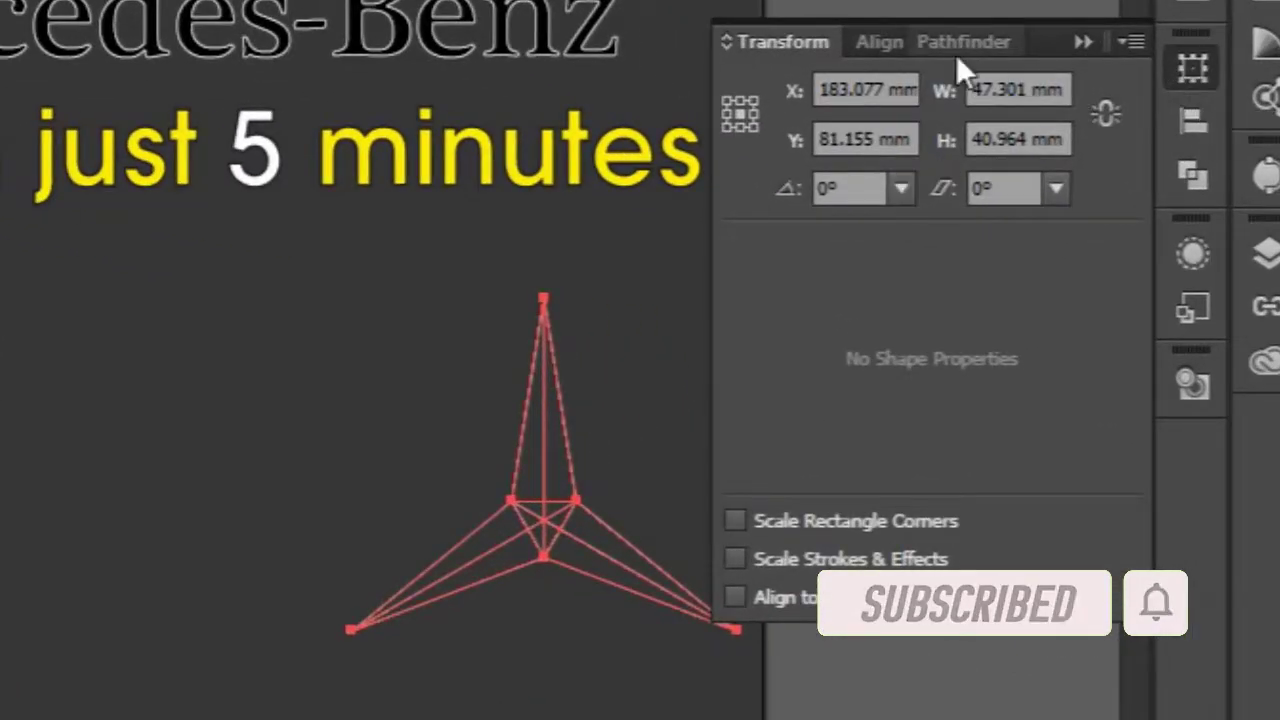
{"action": "left_click", "coordinate": [1013, 44]}
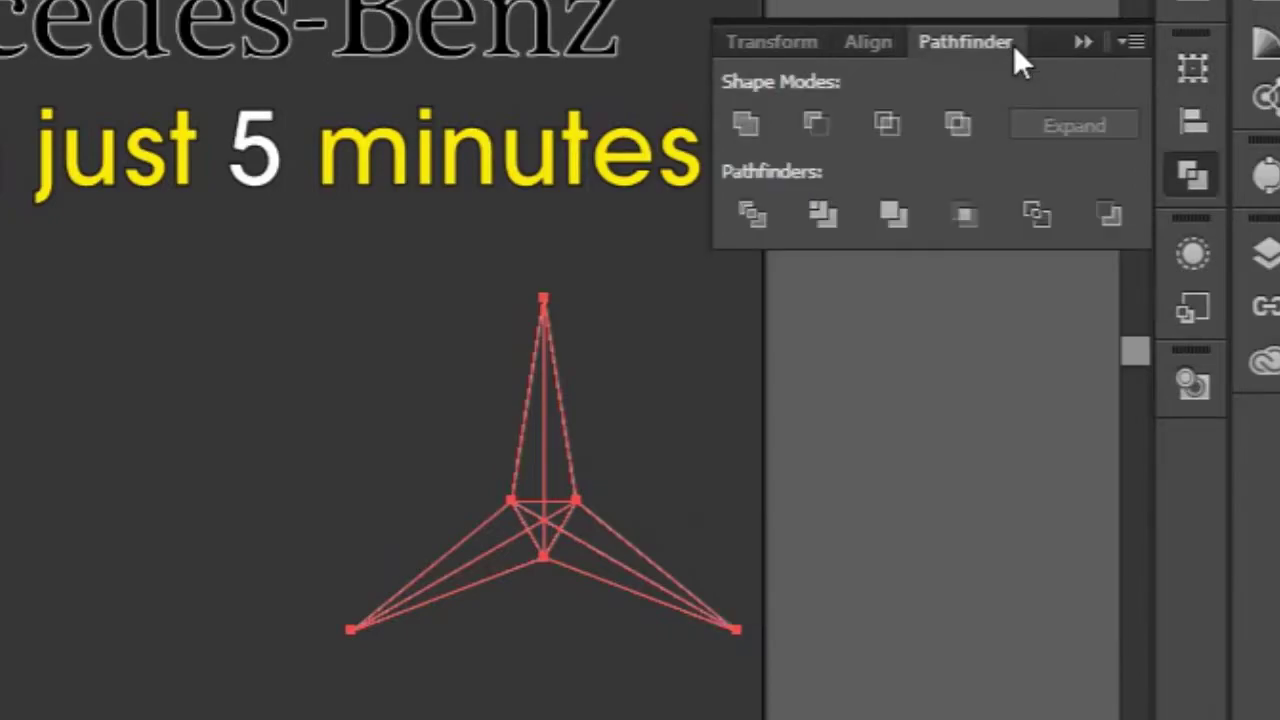
{"action": "left_click", "coordinate": [761, 220]}
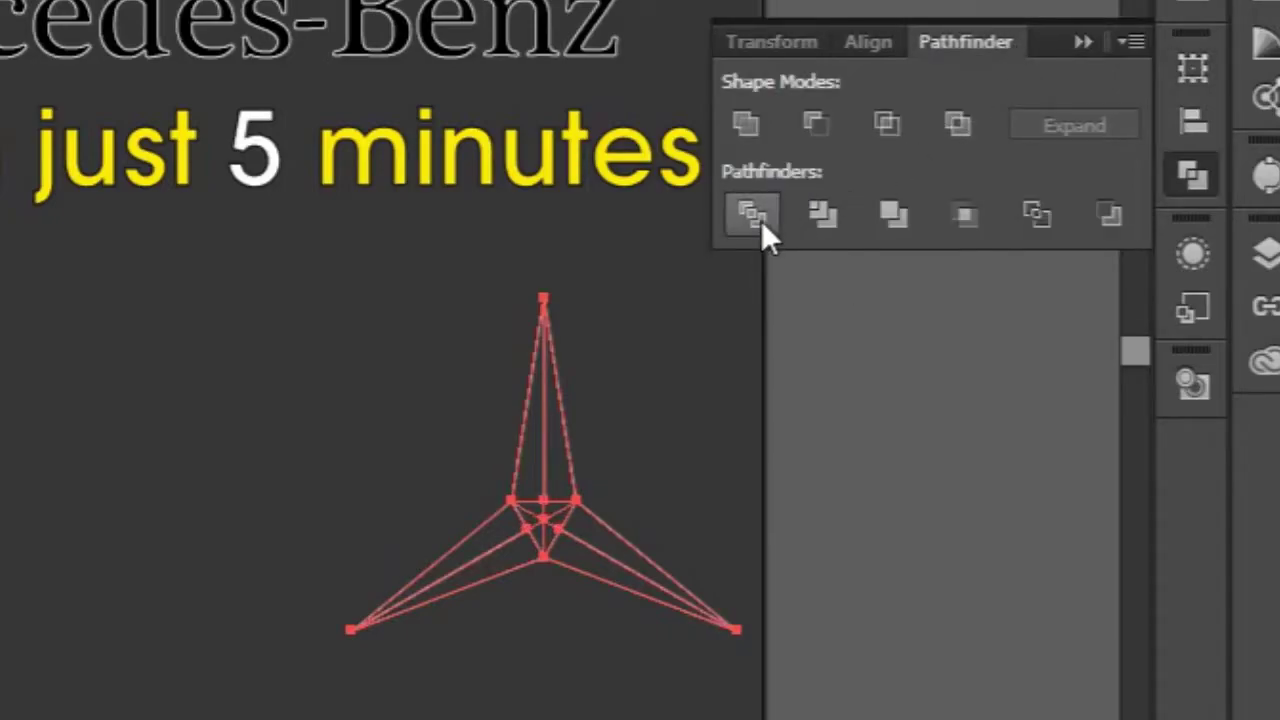
{"action": "left_click", "coordinate": [943, 400]}
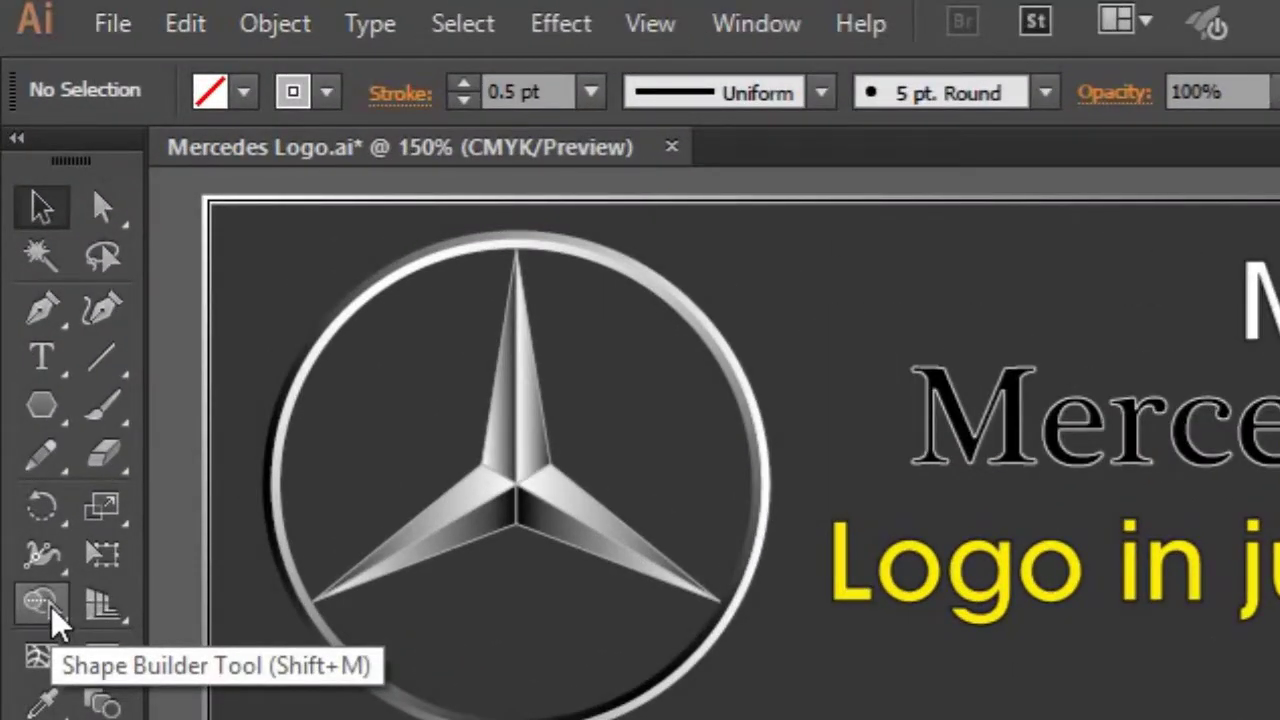
Select the star and Shape Builder-merge slivers on the left, lower-left, right and top arms
{"action": "left_click", "coordinate": [40, 603]}
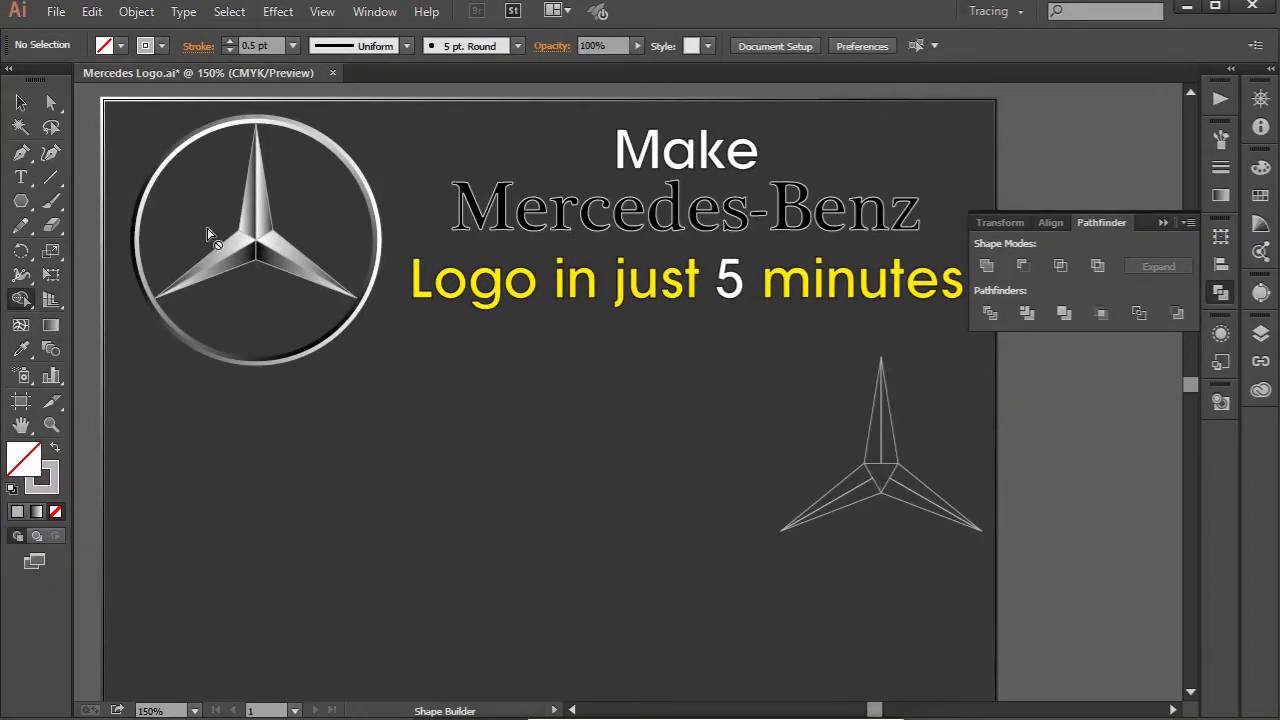
{"action": "left_click", "coordinate": [21, 103]}
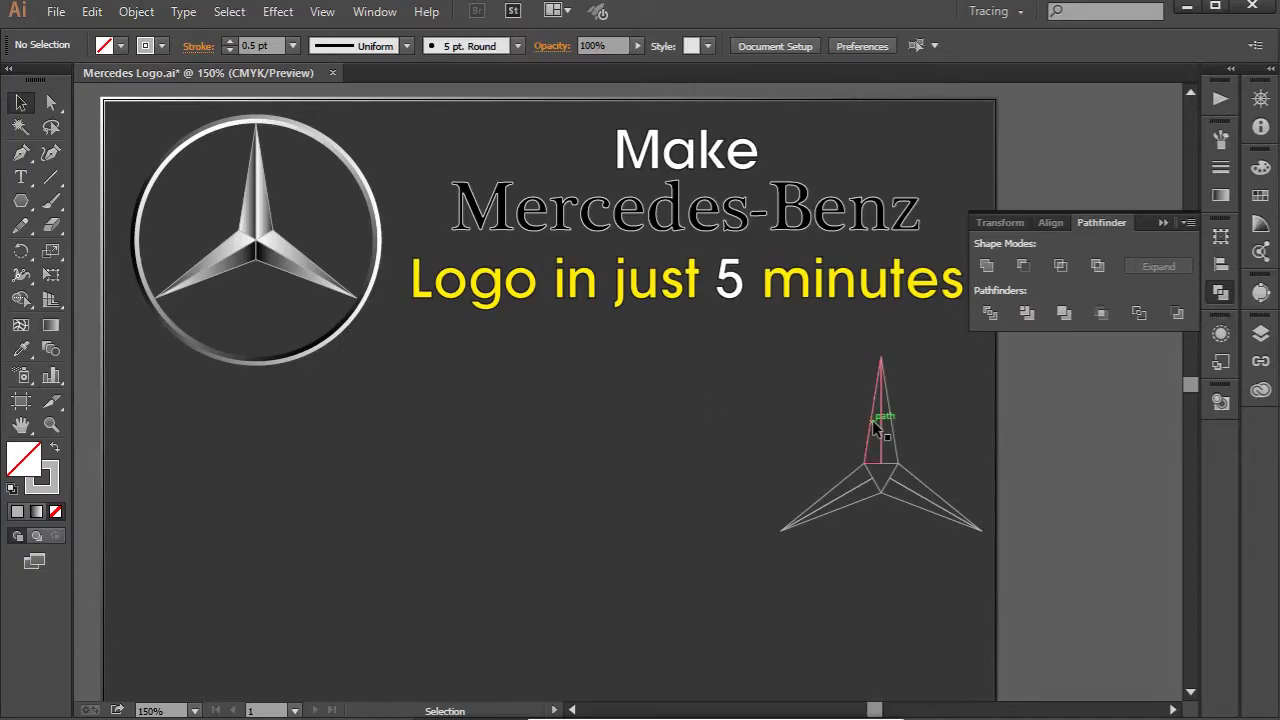
{"action": "left_click_drag", "start_coordinate": [869, 424], "coordinate": [860, 425]}
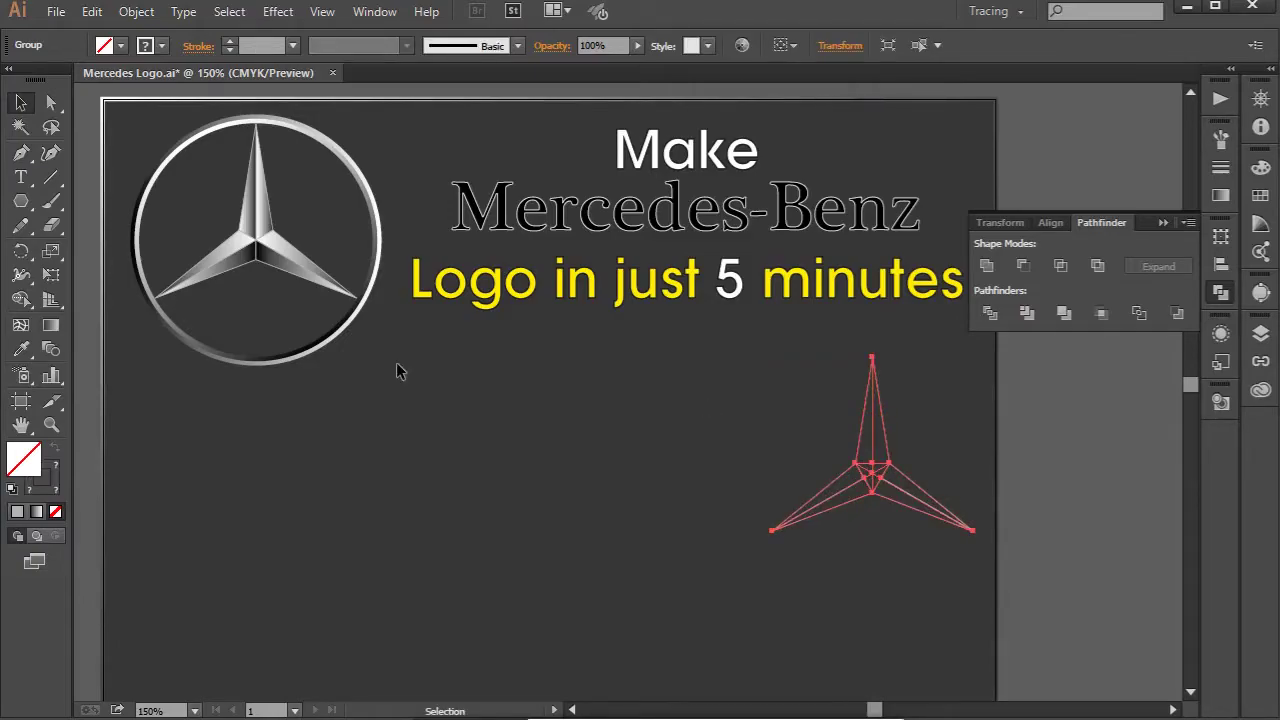
{"action": "left_click", "coordinate": [20, 302]}
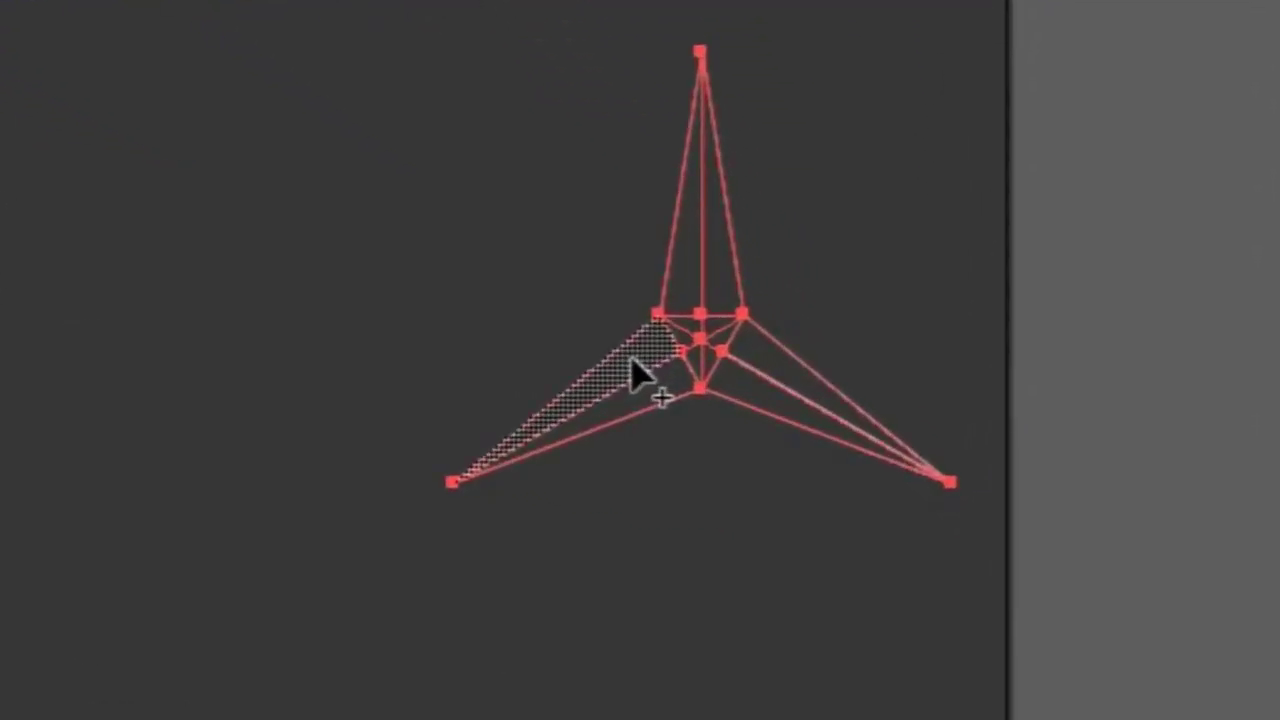
{"action": "left_click", "coordinate": [684, 354]}
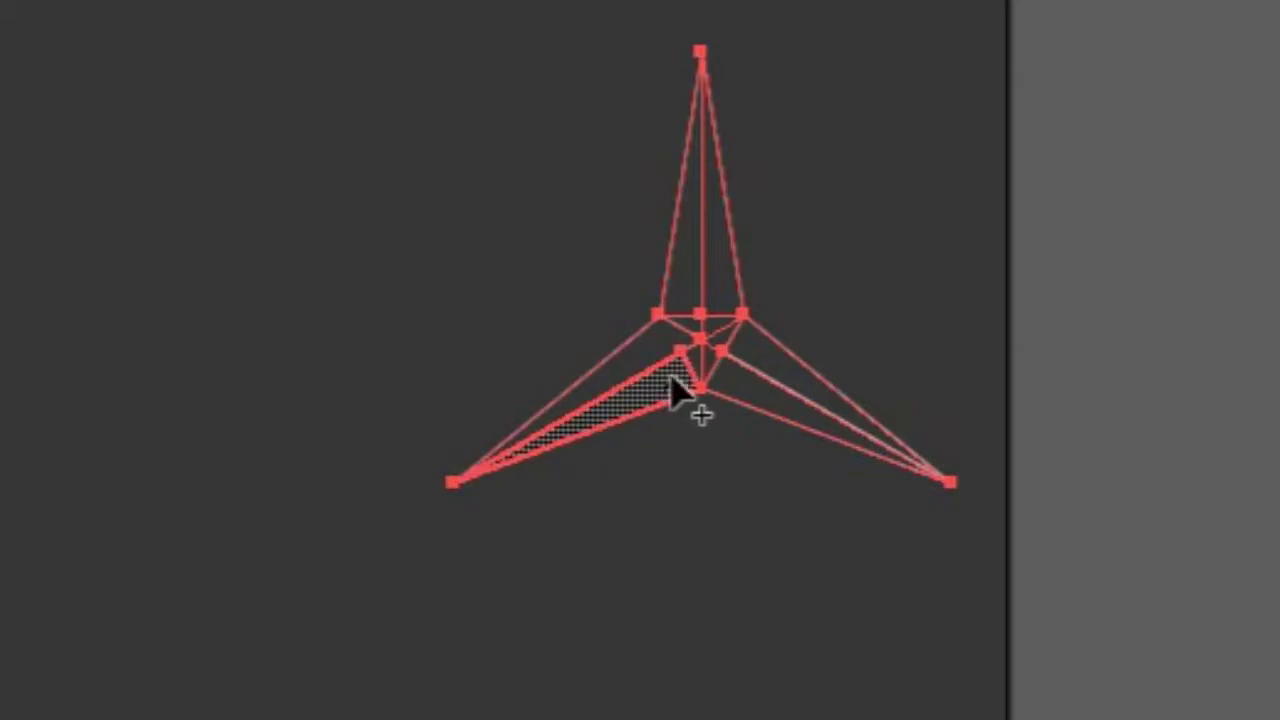
{"action": "left_click", "coordinate": [697, 375]}
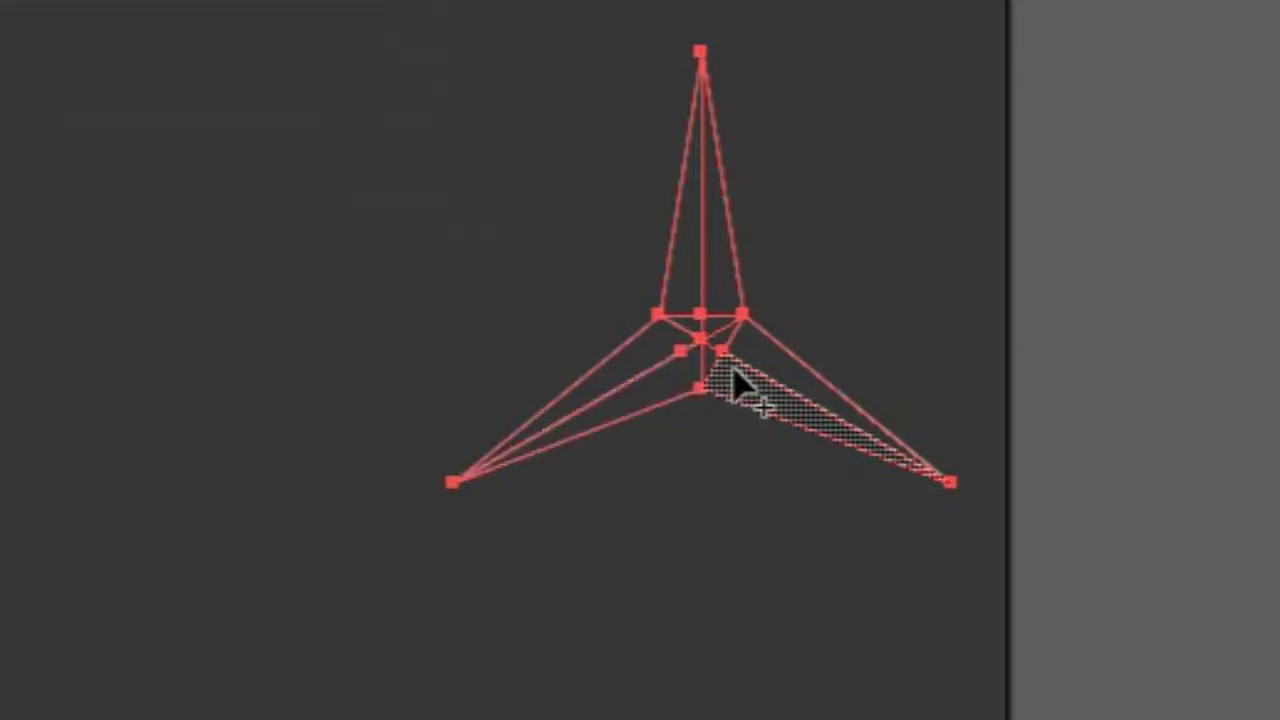
{"action": "left_click", "coordinate": [720, 378]}
{"action": "left_click", "coordinate": [753, 359]}
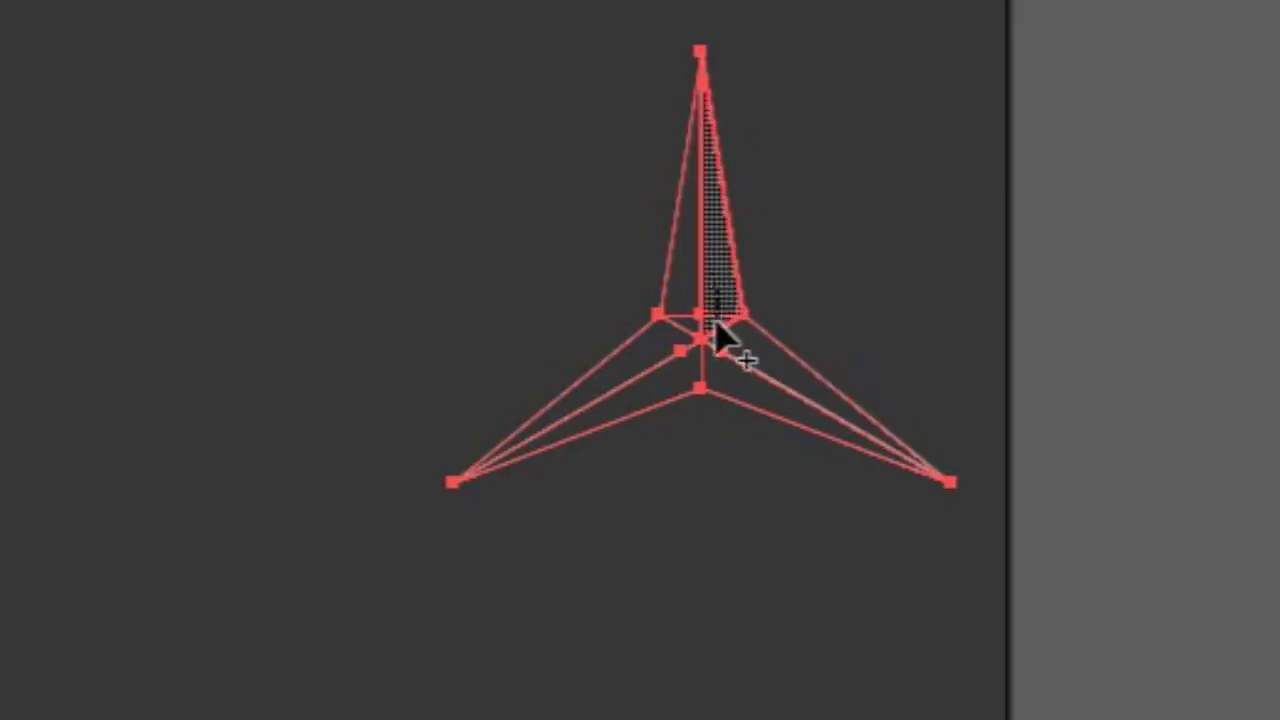
{"action": "left_click", "coordinate": [716, 332]}
{"action": "left_click", "coordinate": [686, 312]}
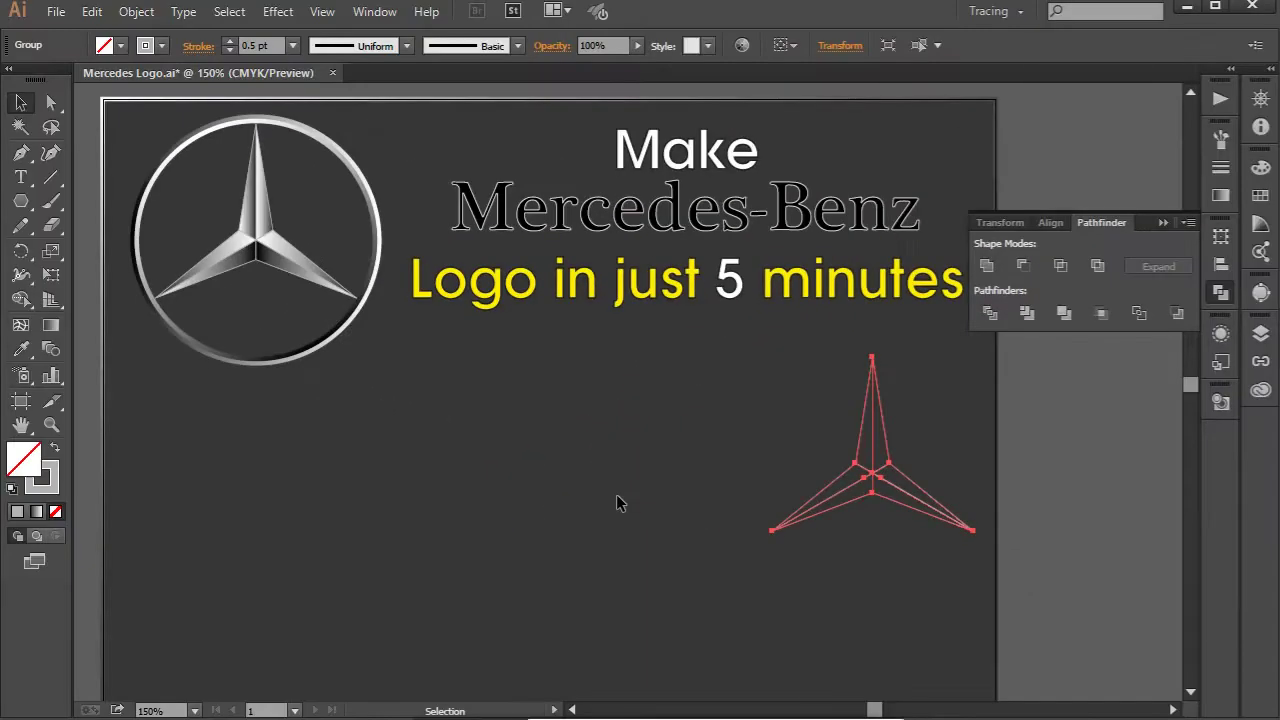
Ungroup the star and fill its facets with the White, Black preset gradient
{"action": "left_click", "coordinate": [617, 503]}
{"action": "left_click", "coordinate": [875, 502]}
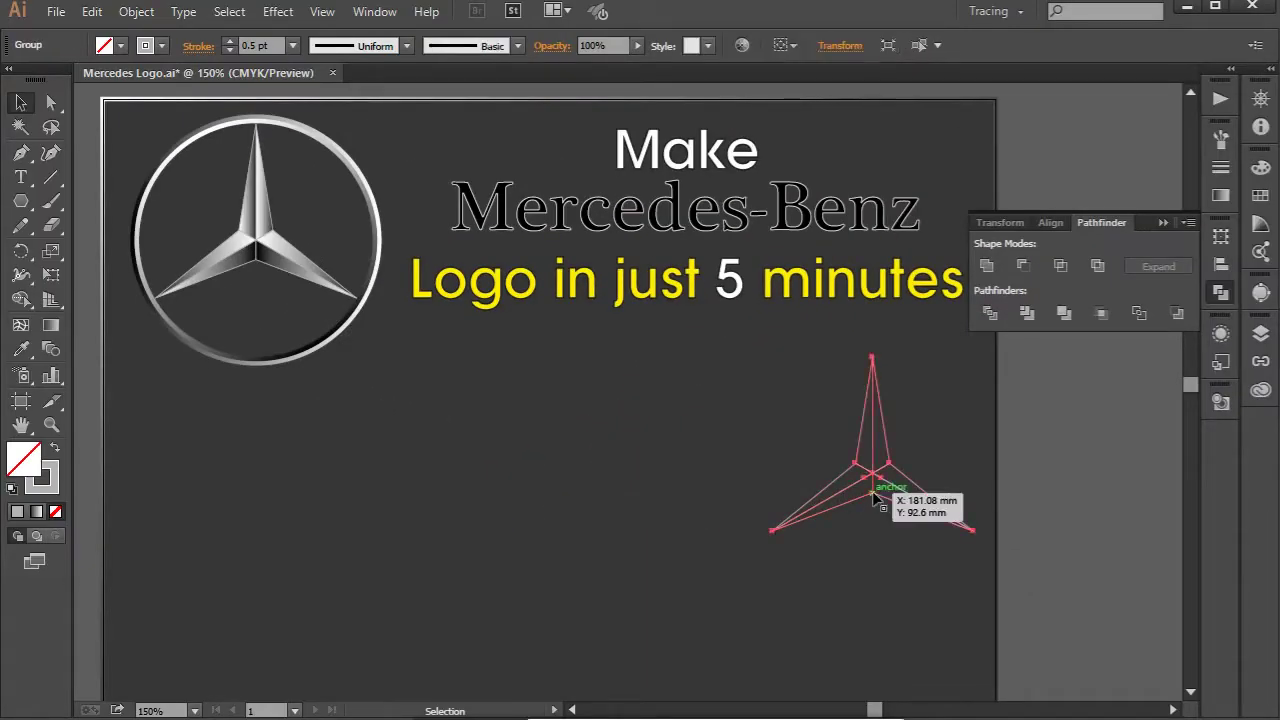
{"action": "right_click", "coordinate": [873, 493]}
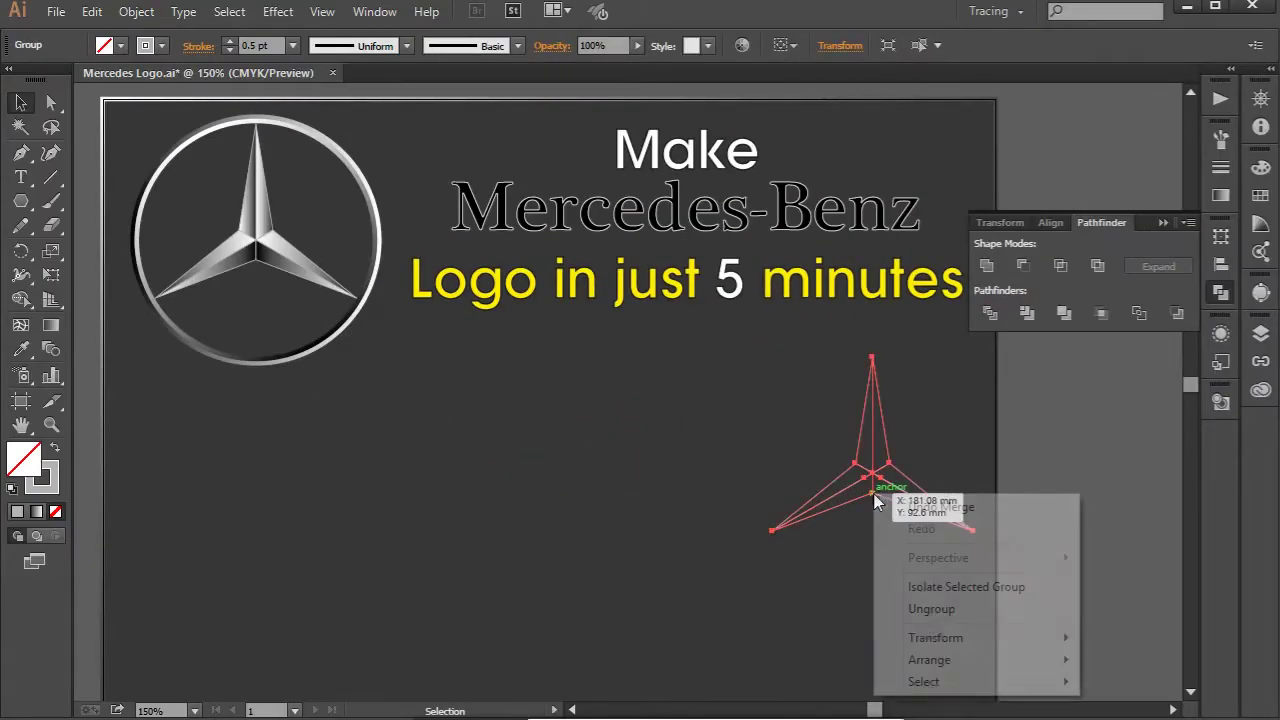
{"action": "left_click", "coordinate": [921, 609]}
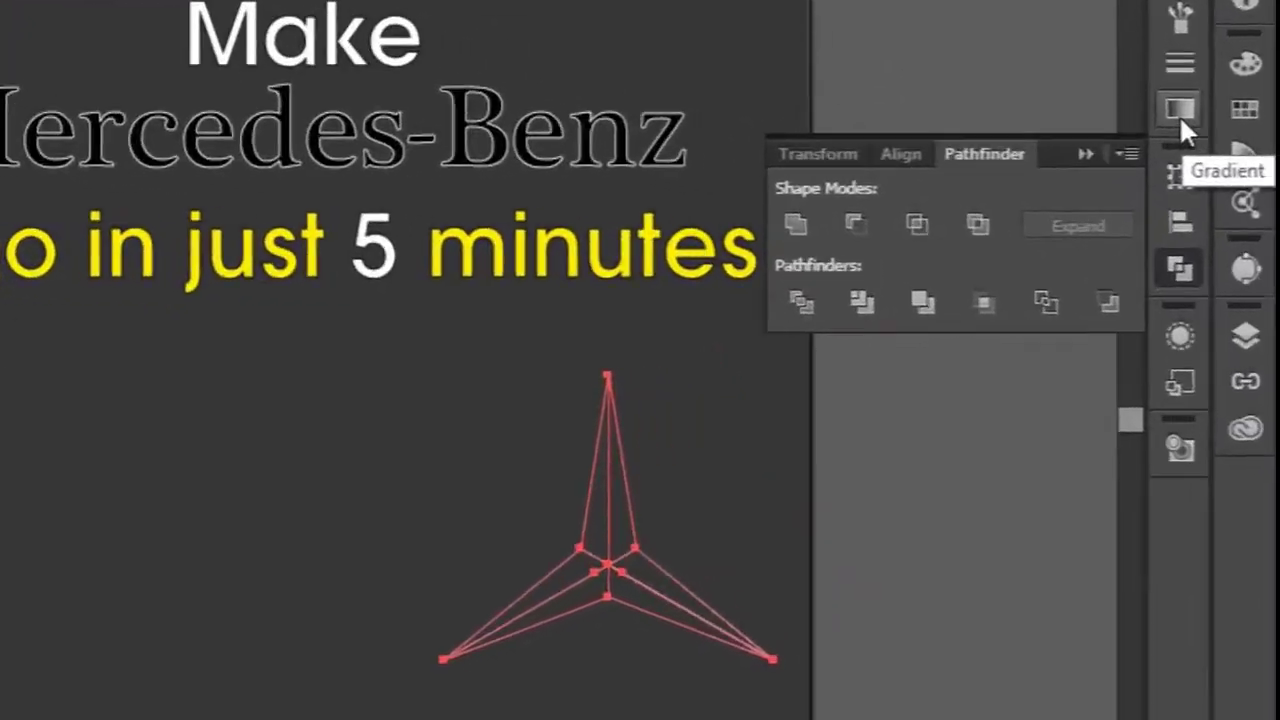
{"action": "left_click", "coordinate": [1220, 198]}
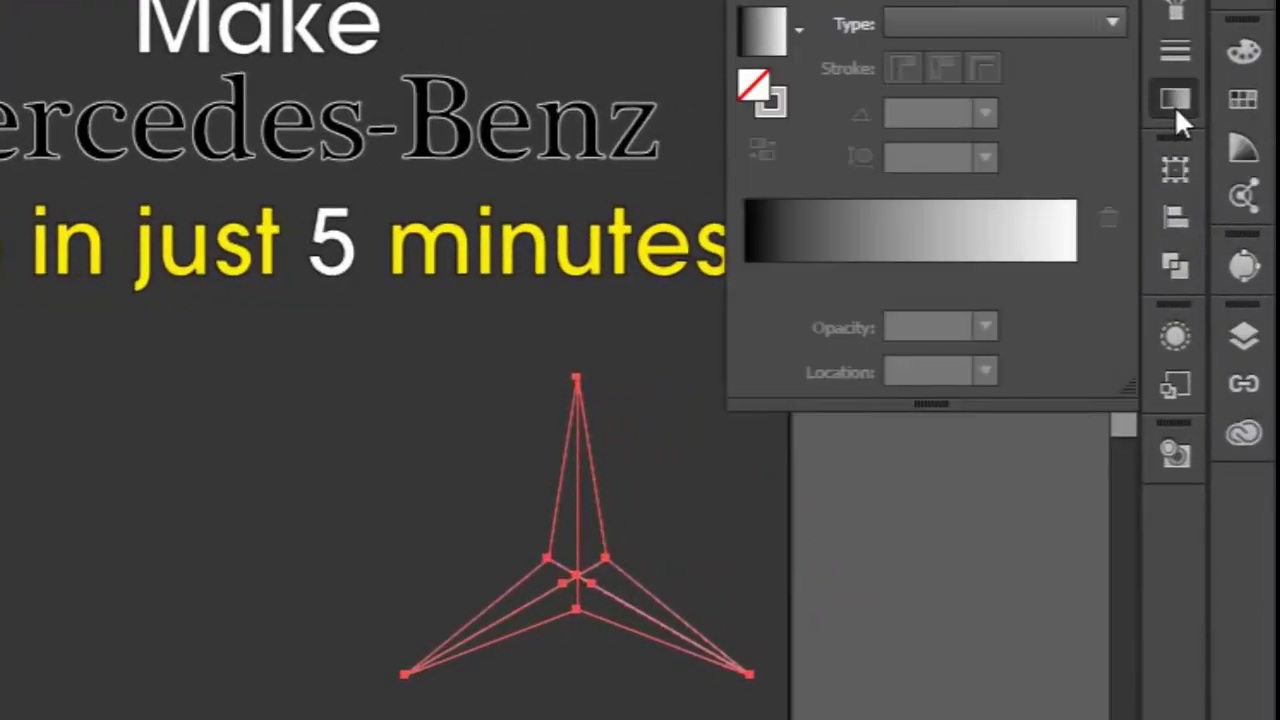
{"action": "left_click", "coordinate": [799, 36]}
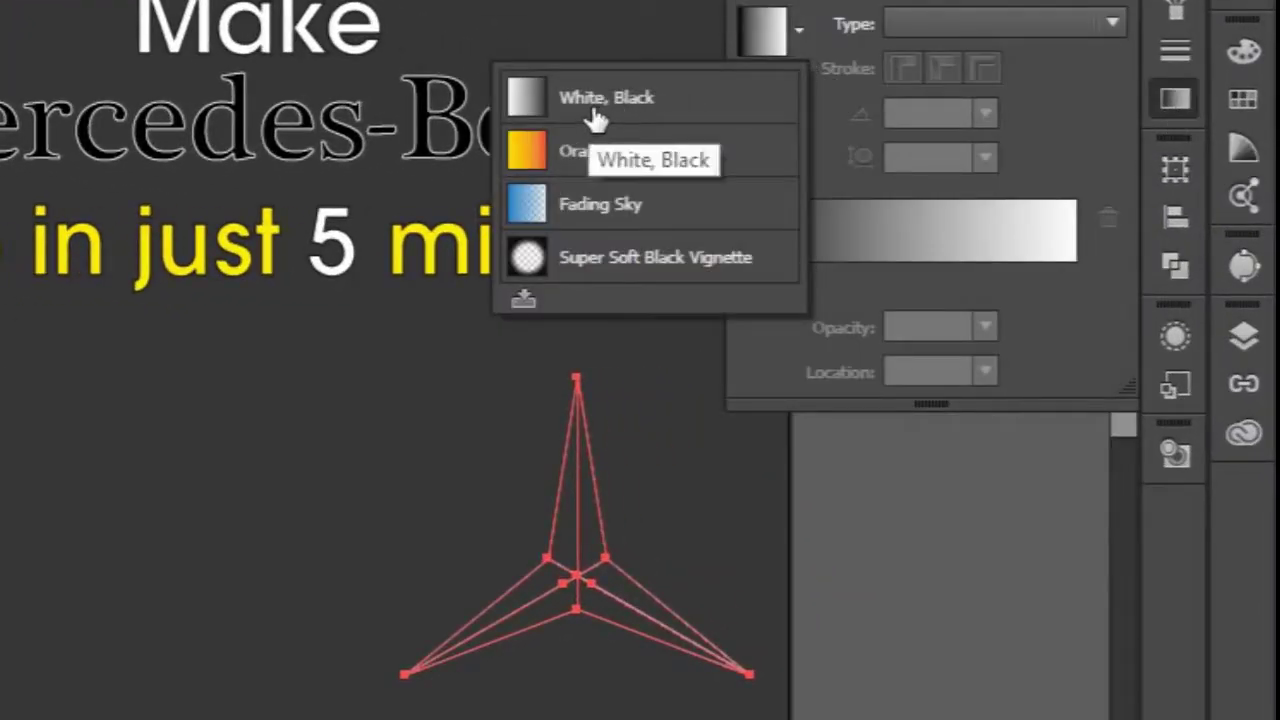
{"action": "left_click", "coordinate": [642, 104]}
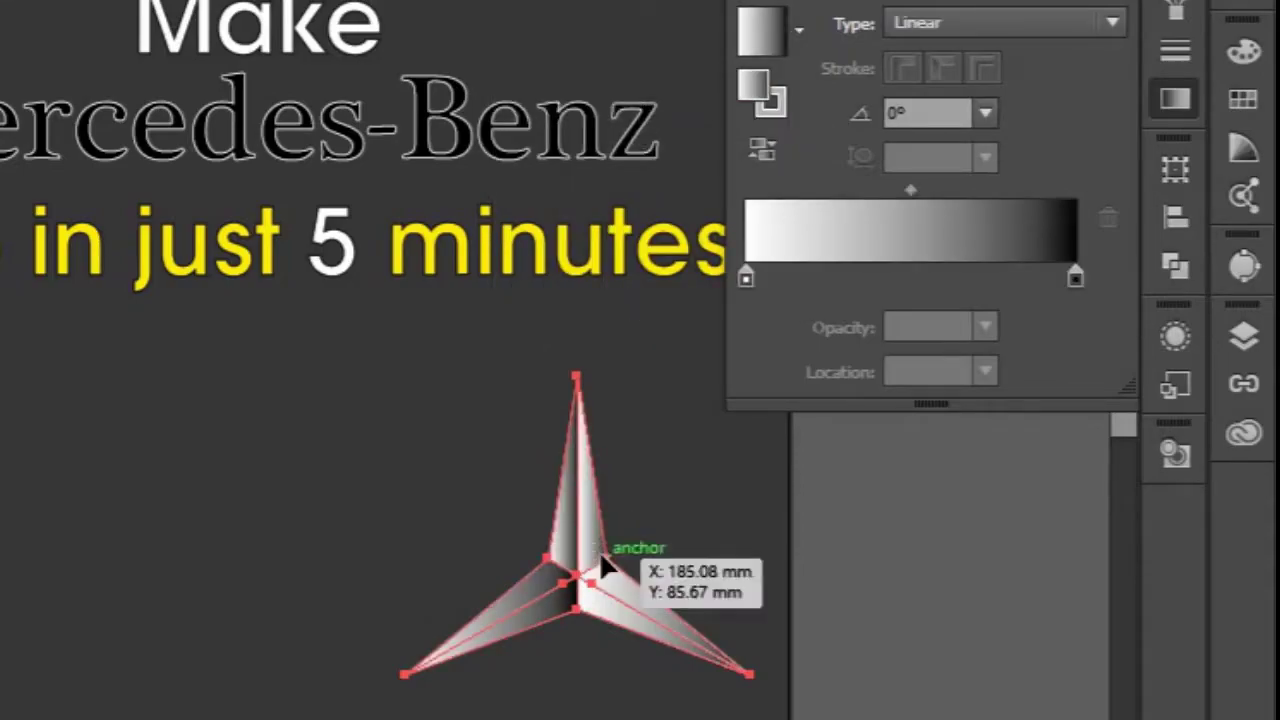
Reverse the gradient on the lower-right, lower-left and another alternate facet
{"action": "left_click", "coordinate": [641, 555]}
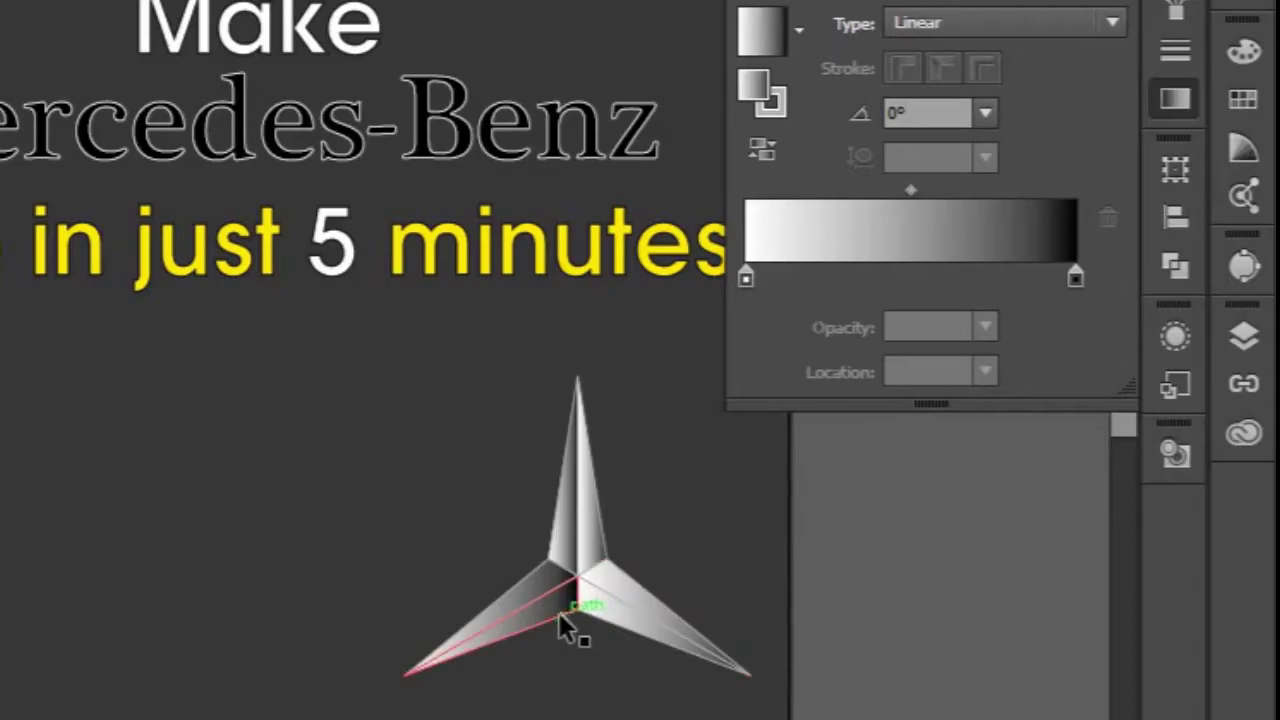
{"action": "left_click", "coordinate": [612, 626]}
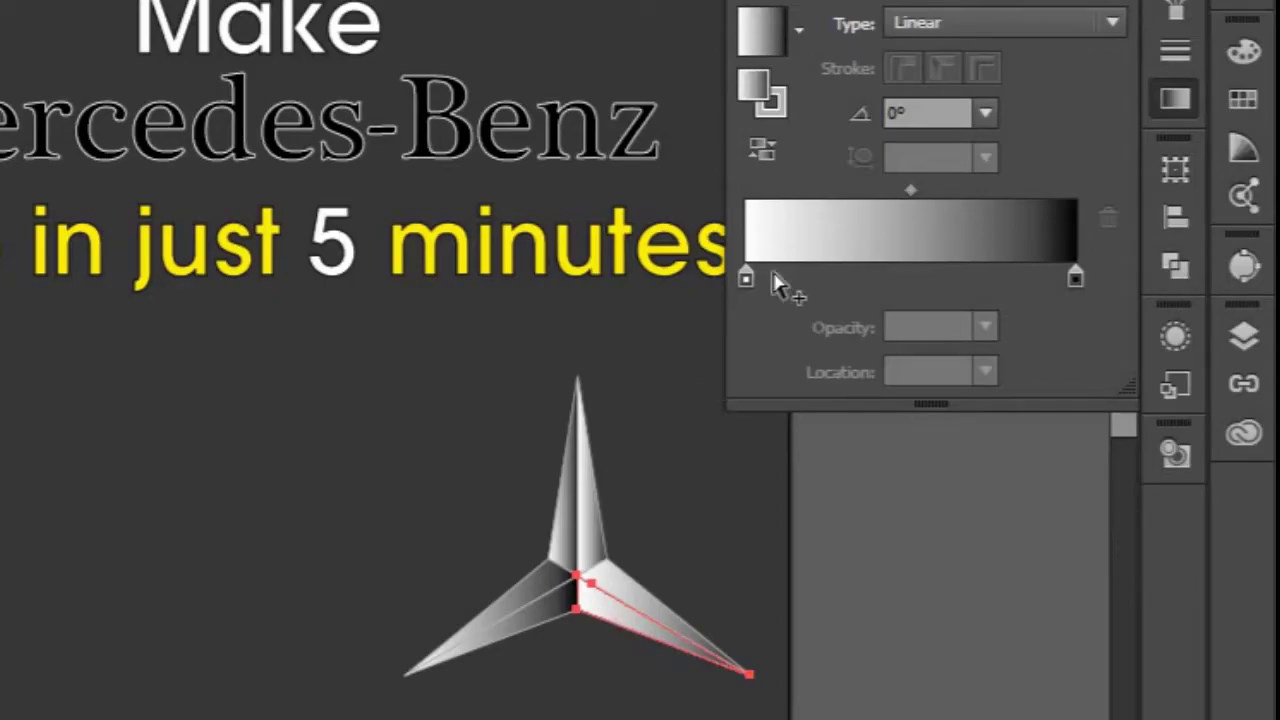
{"action": "left_click", "coordinate": [762, 152]}
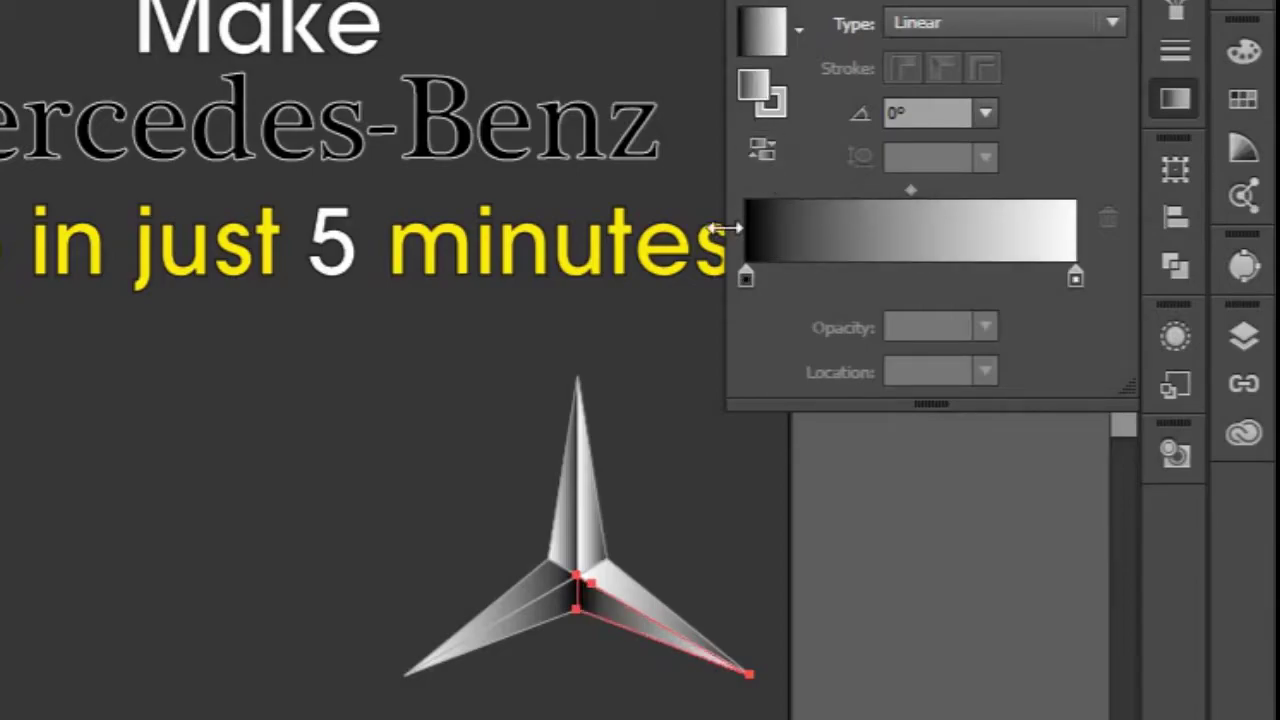
{"action": "left_click", "coordinate": [545, 581]}
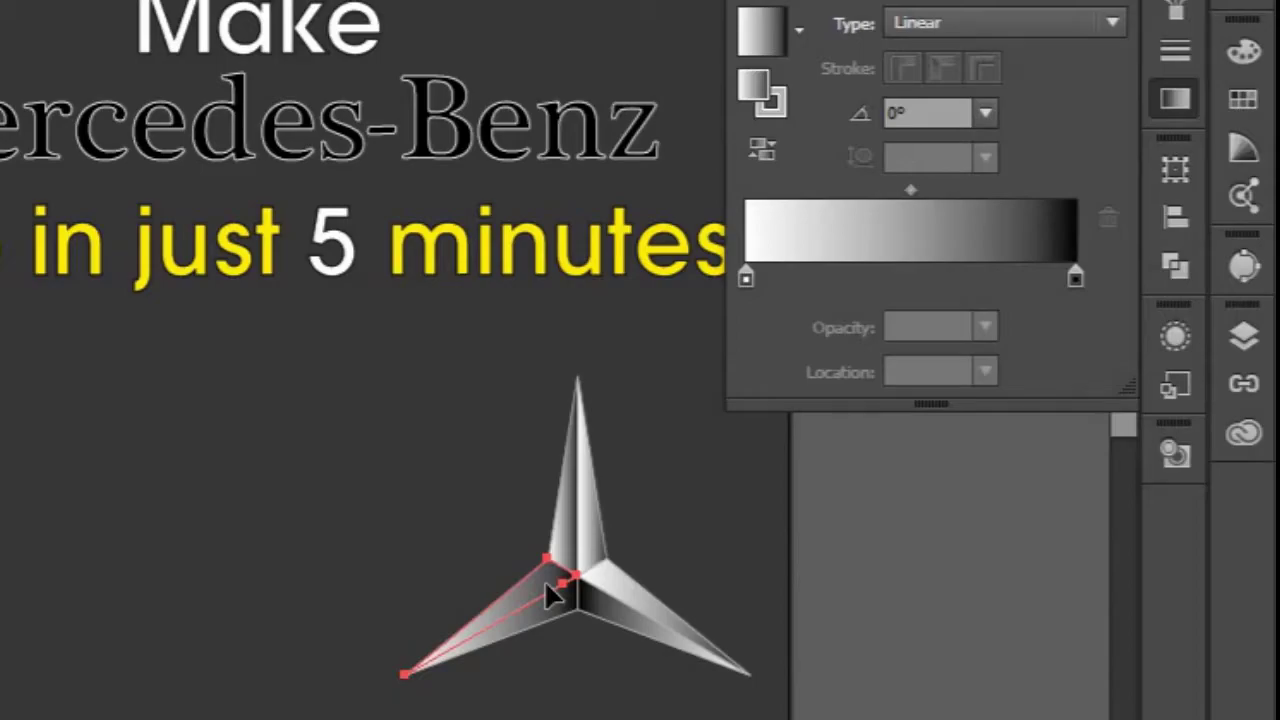
{"action": "left_click", "coordinate": [766, 145]}
{"action": "left_click", "coordinate": [681, 530]}
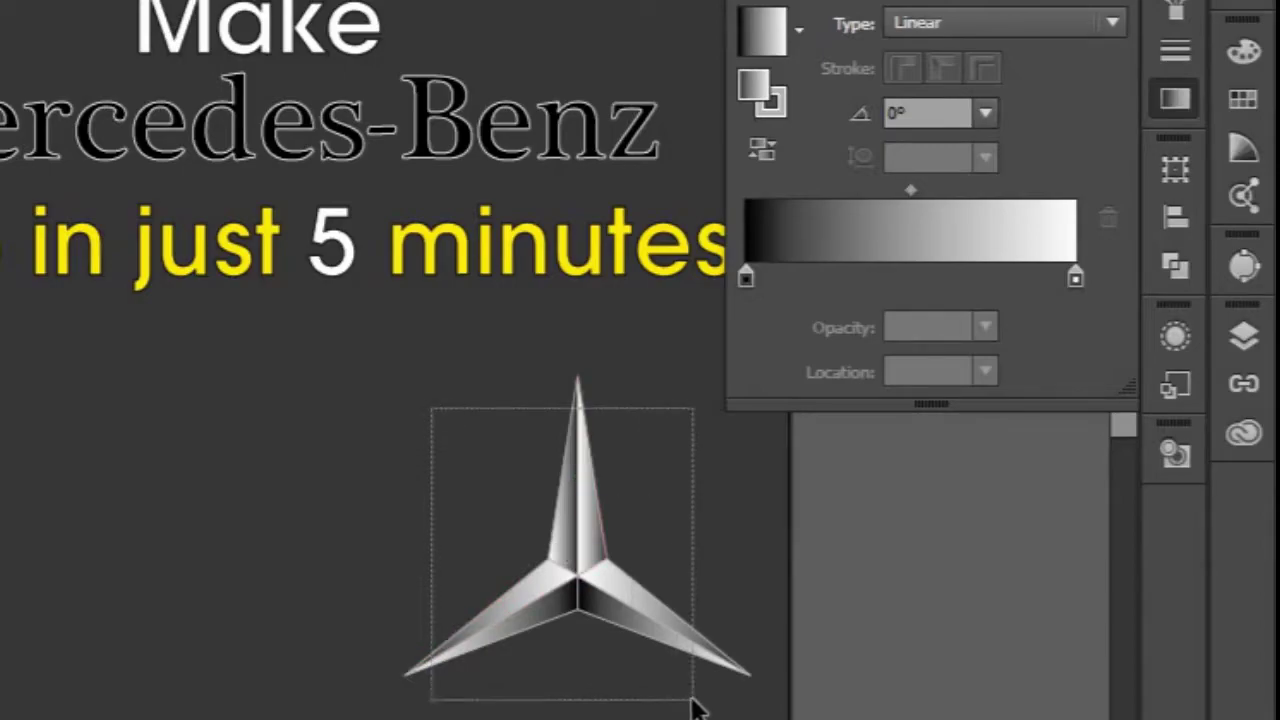
Group all the star's facets together
{"action": "left_click_drag", "start_coordinate": [430, 406], "coordinate": [695, 712]}
{"action": "right_click", "coordinate": [642, 636]}
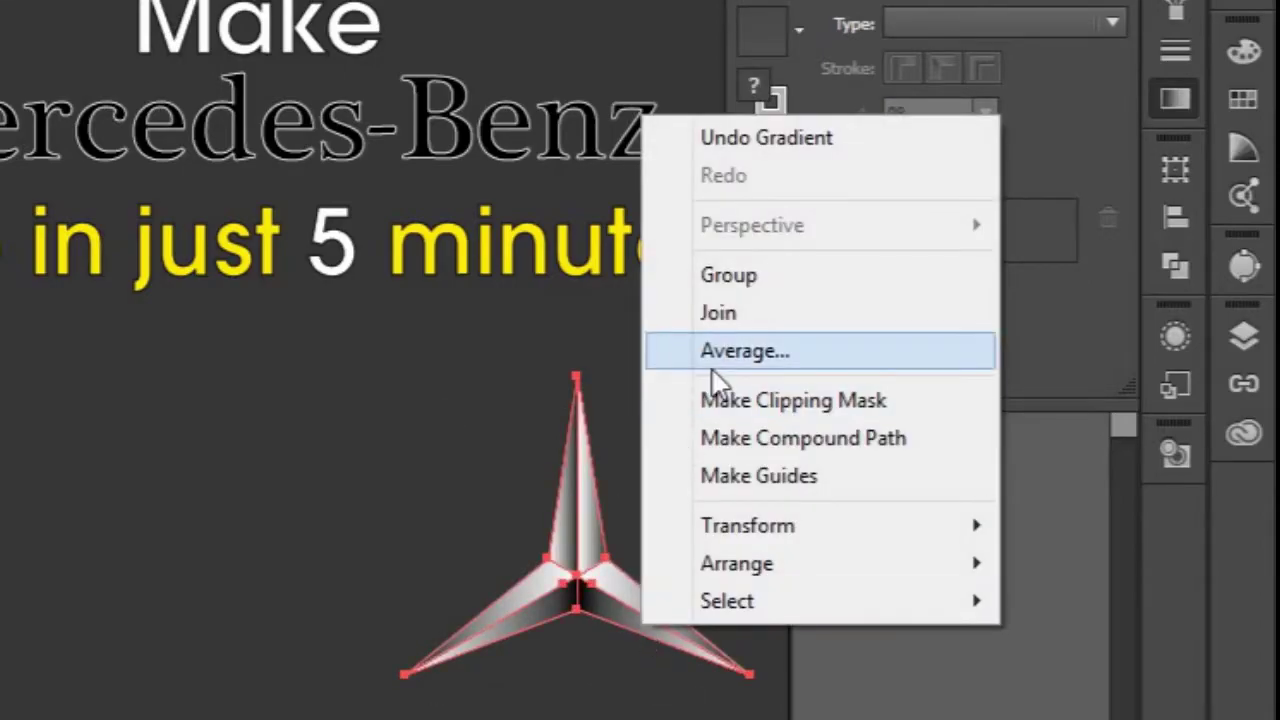
{"action": "left_click", "coordinate": [738, 280]}
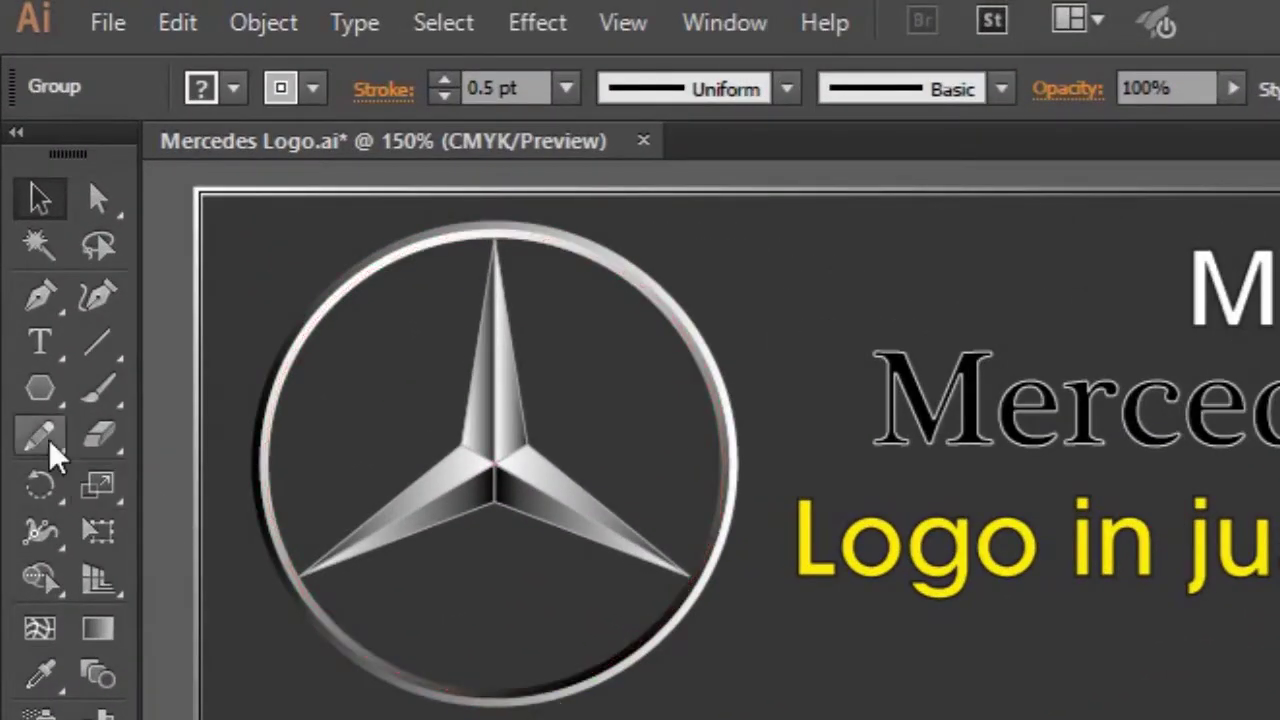
Create a 56 mm circle with the Ellipse tool's exact-size dialog
{"action": "left_click_drag", "start_coordinate": [43, 400], "coordinate": [160, 495]}
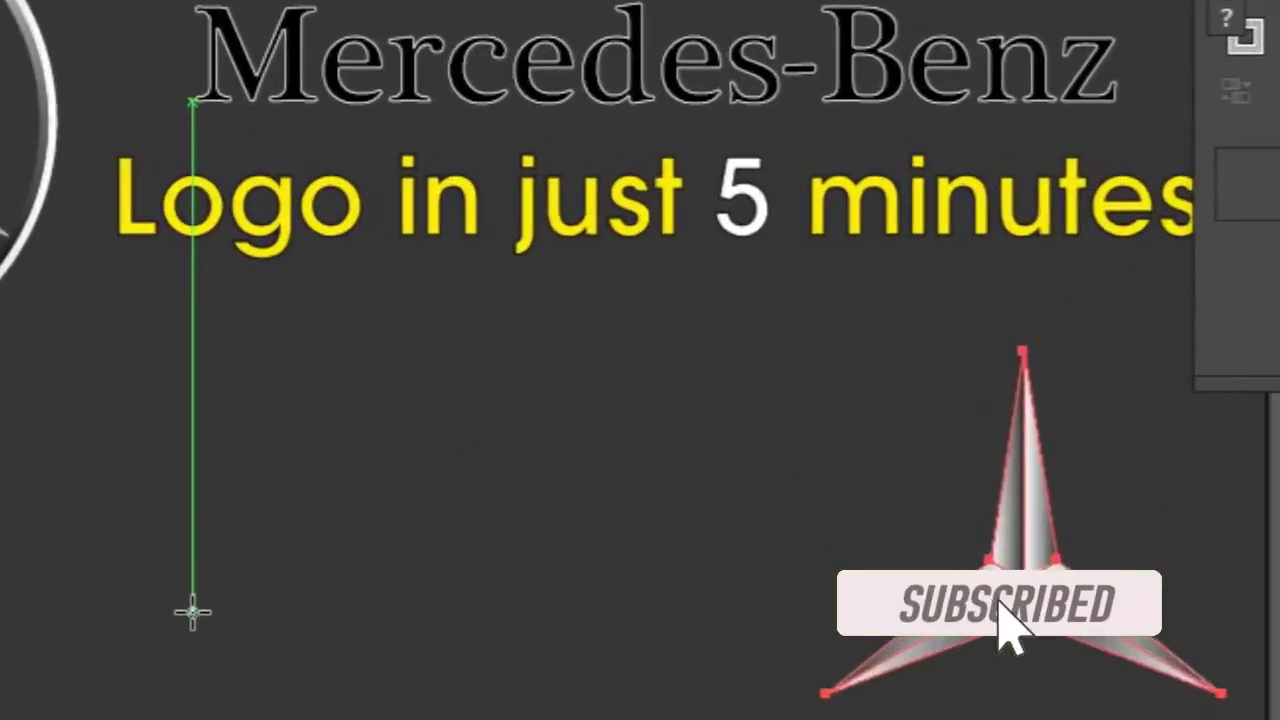
{"action": "left_click", "coordinate": [193, 612]}
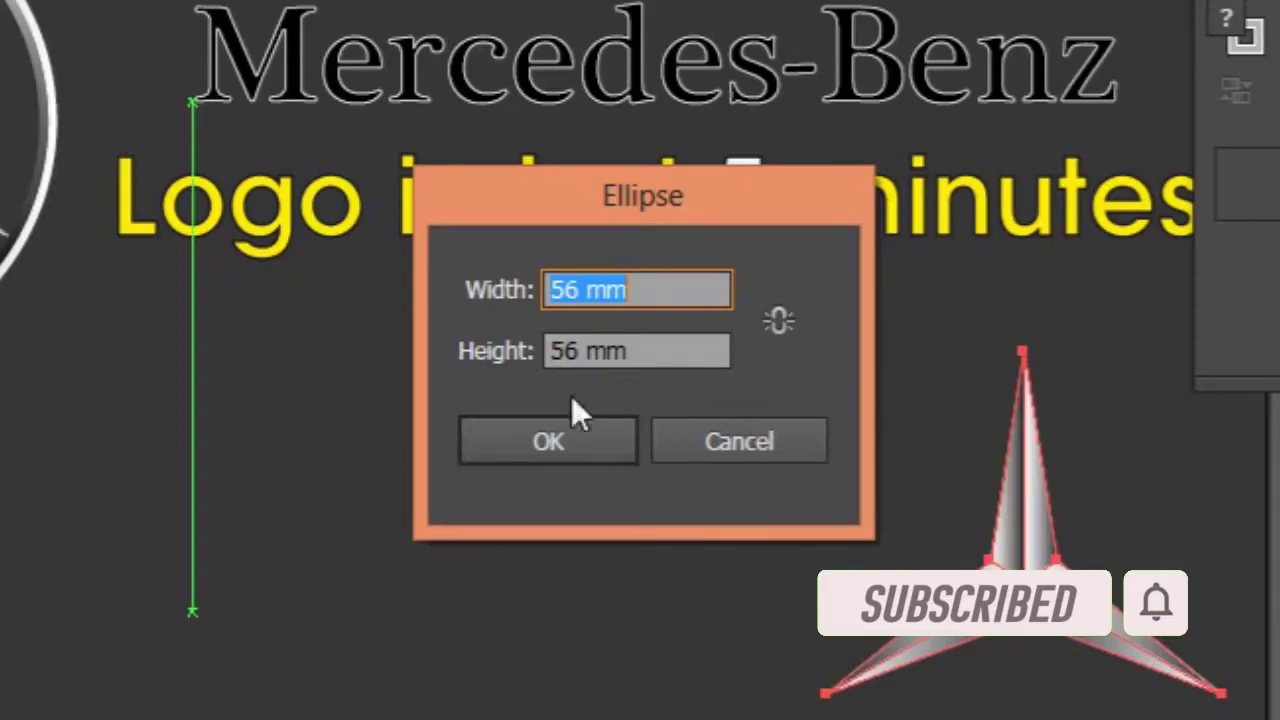
{"action": "left_click", "coordinate": [553, 441]}
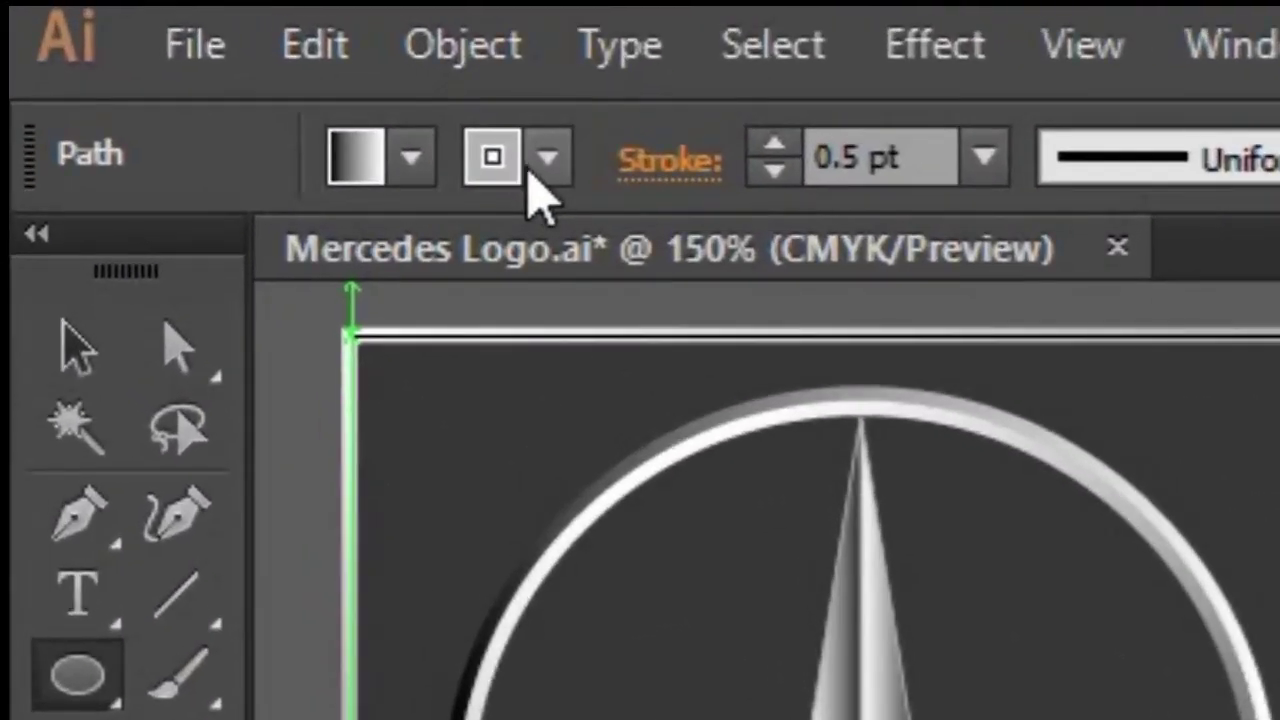
Give the circle no fill and a 3 pt black-to-white linear gradient stroke
{"action": "left_click", "coordinate": [217, 84]}
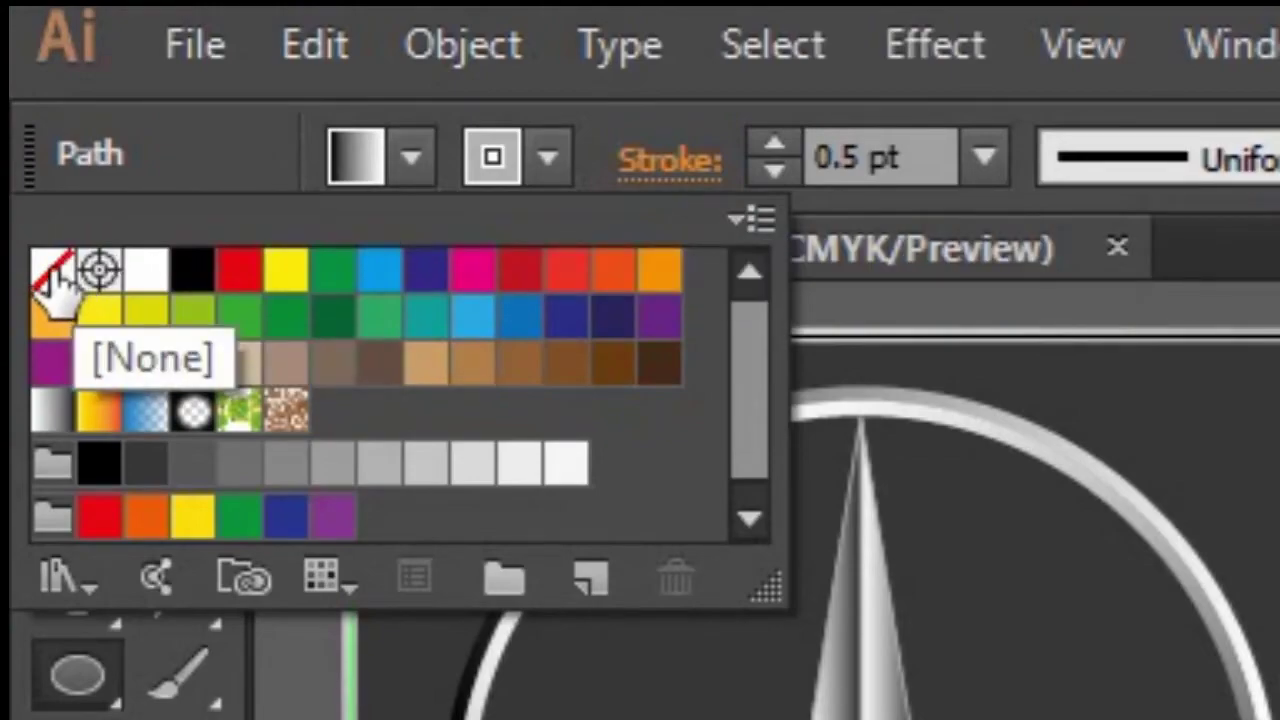
{"action": "left_click", "coordinate": [52, 272]}
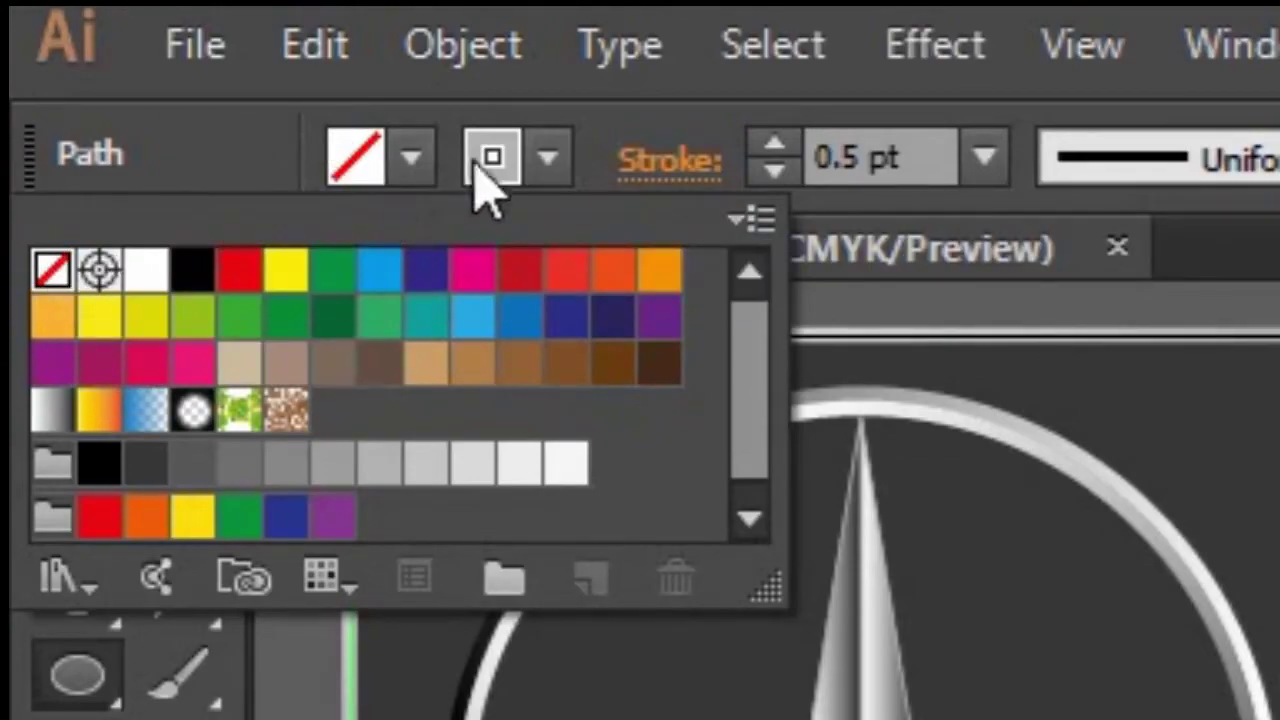
{"action": "left_click", "coordinate": [545, 165]}
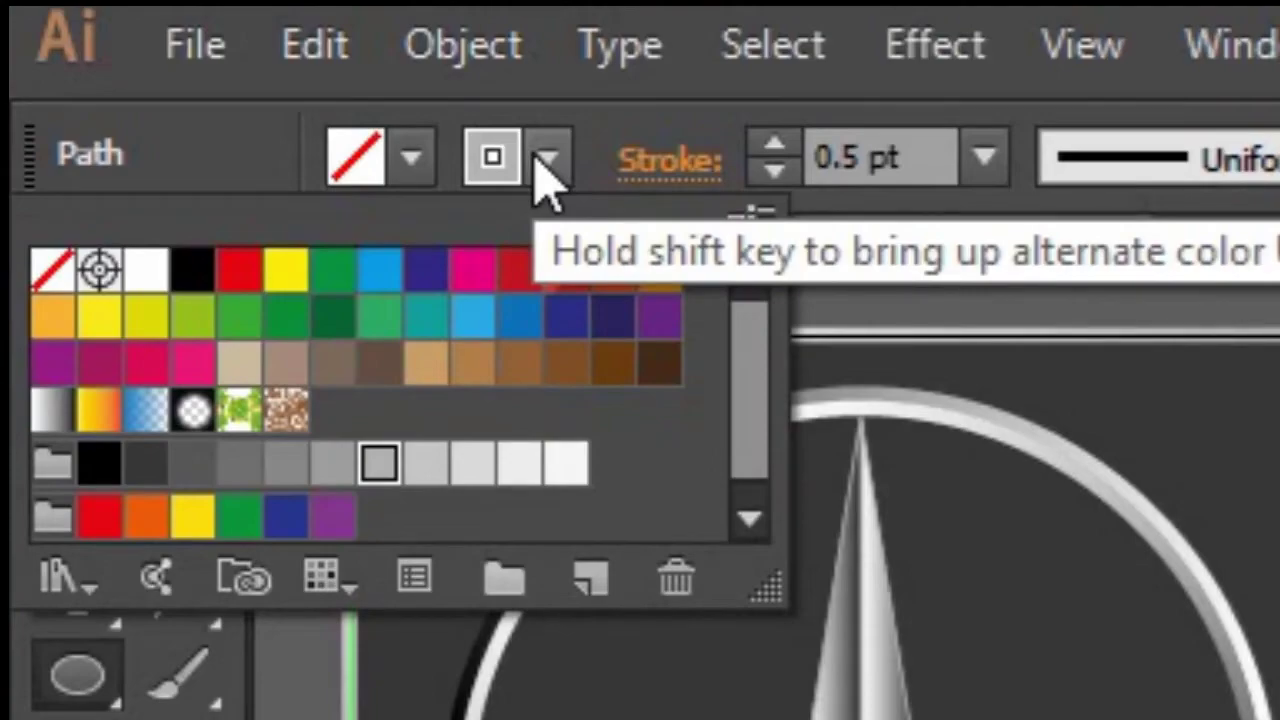
{"action": "left_click", "coordinate": [379, 466]}
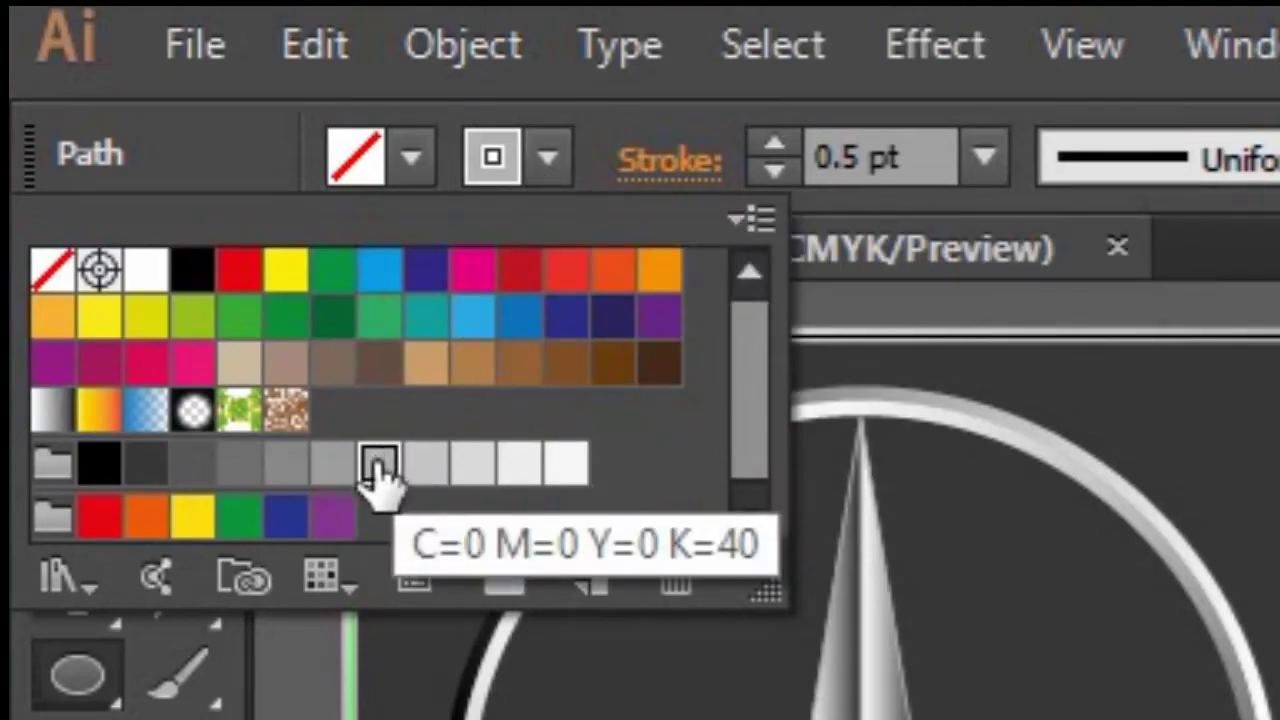
{"action": "left_click", "coordinate": [775, 165]}
{"action": "left_click", "coordinate": [772, 145]}
{"action": "left_click", "coordinate": [772, 145]}
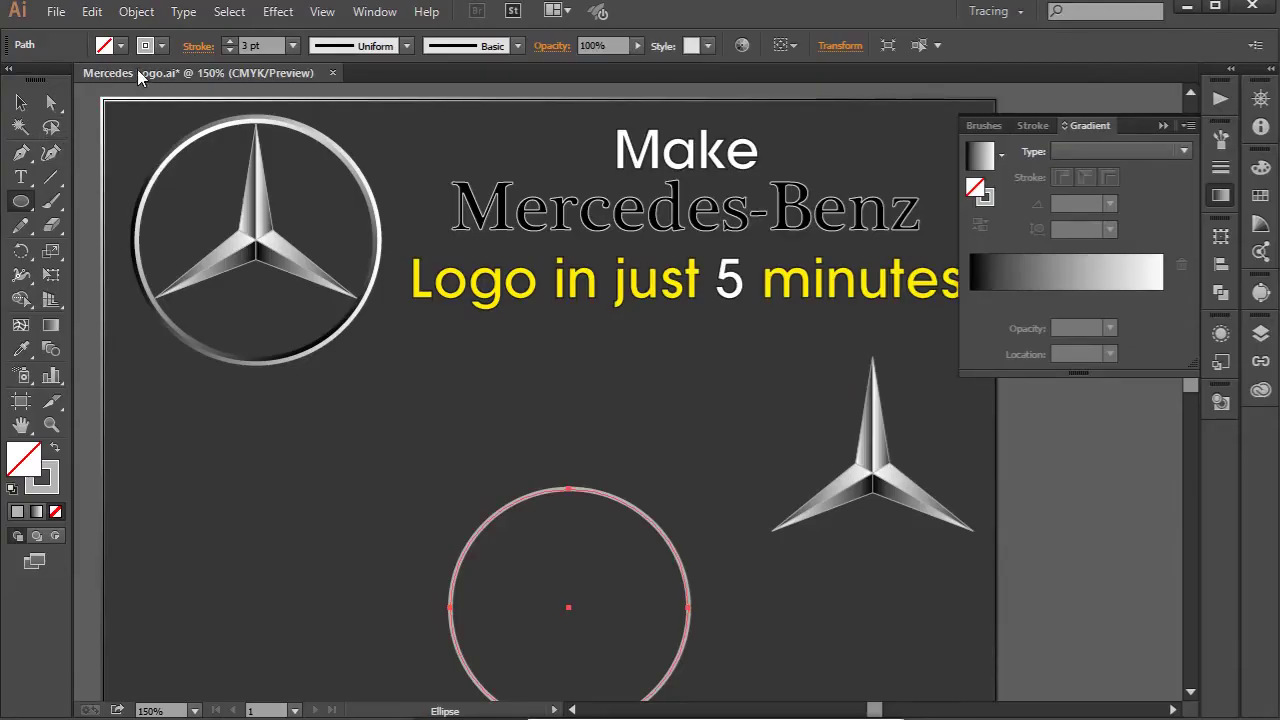
{"action": "left_click", "coordinate": [44, 480]}
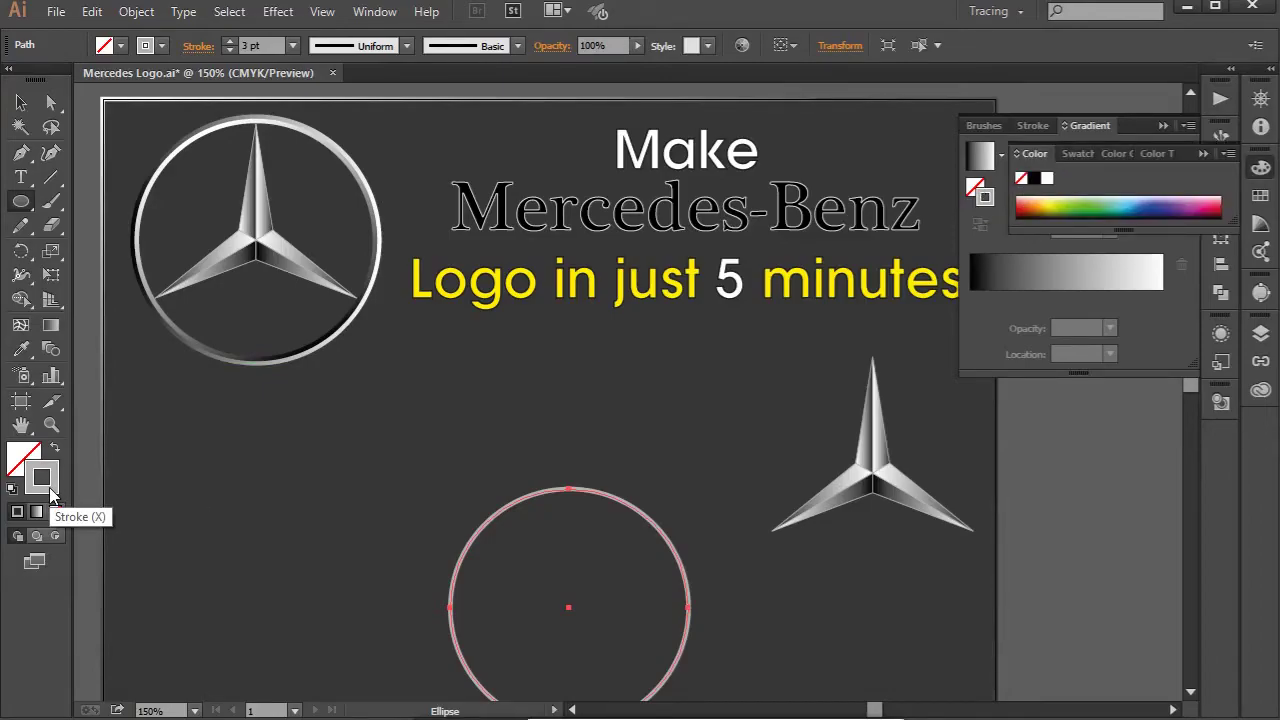
{"action": "left_click", "coordinate": [979, 158]}
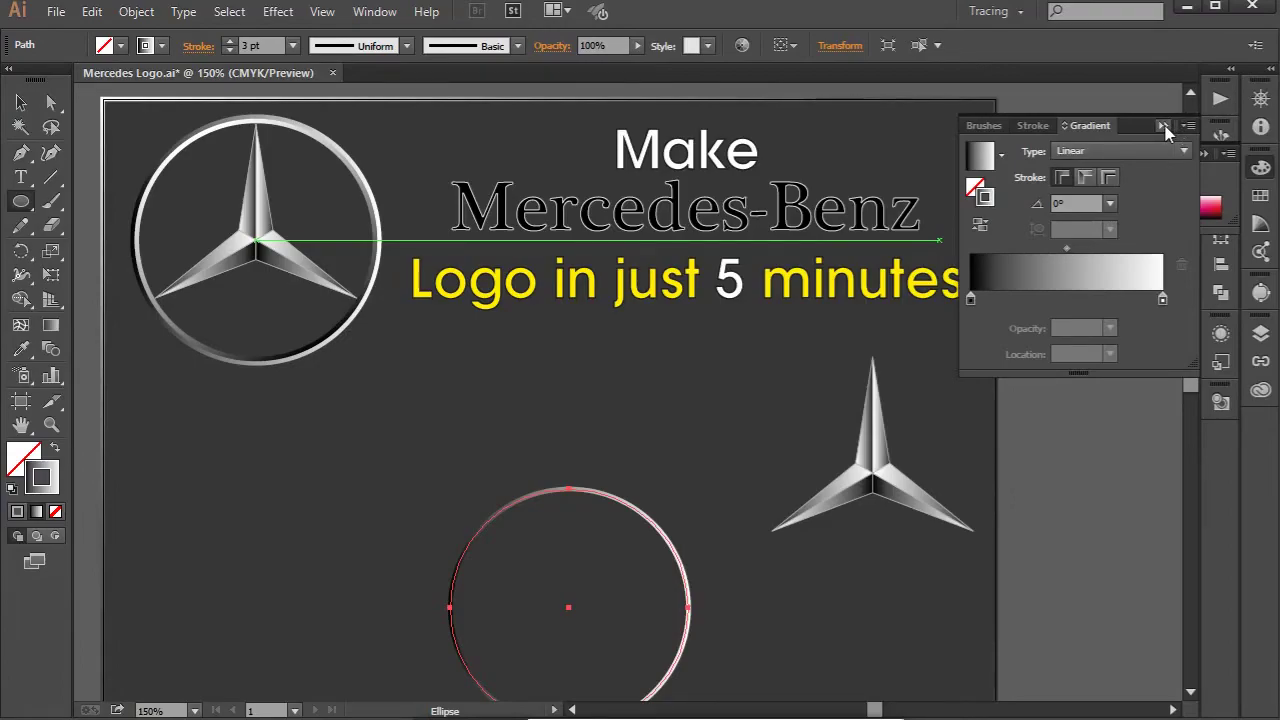
{"action": "left_click", "coordinate": [18, 105]}
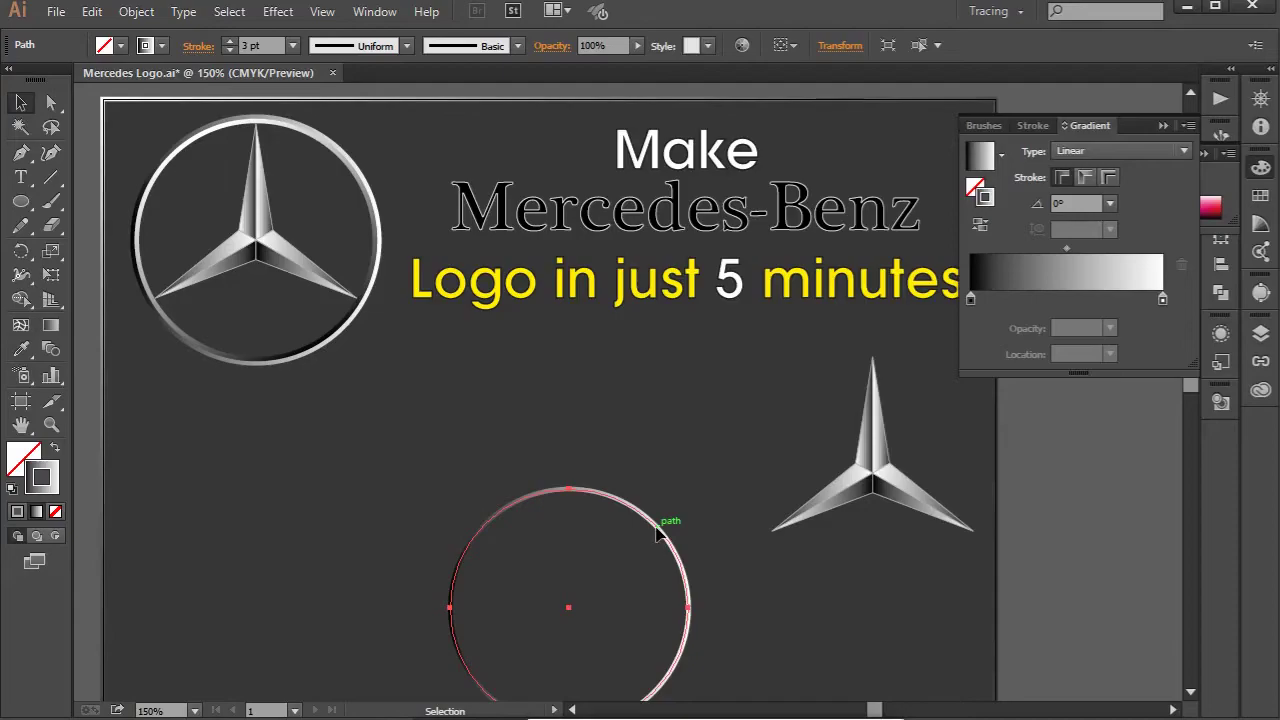
Alt-drag a copy of the gradient circle and reverse its stroke gradient
{"action": "key", "text": "a"}
{"action": "left_click_drag", "start_coordinate": [657, 535], "coordinate": [717, 319]}
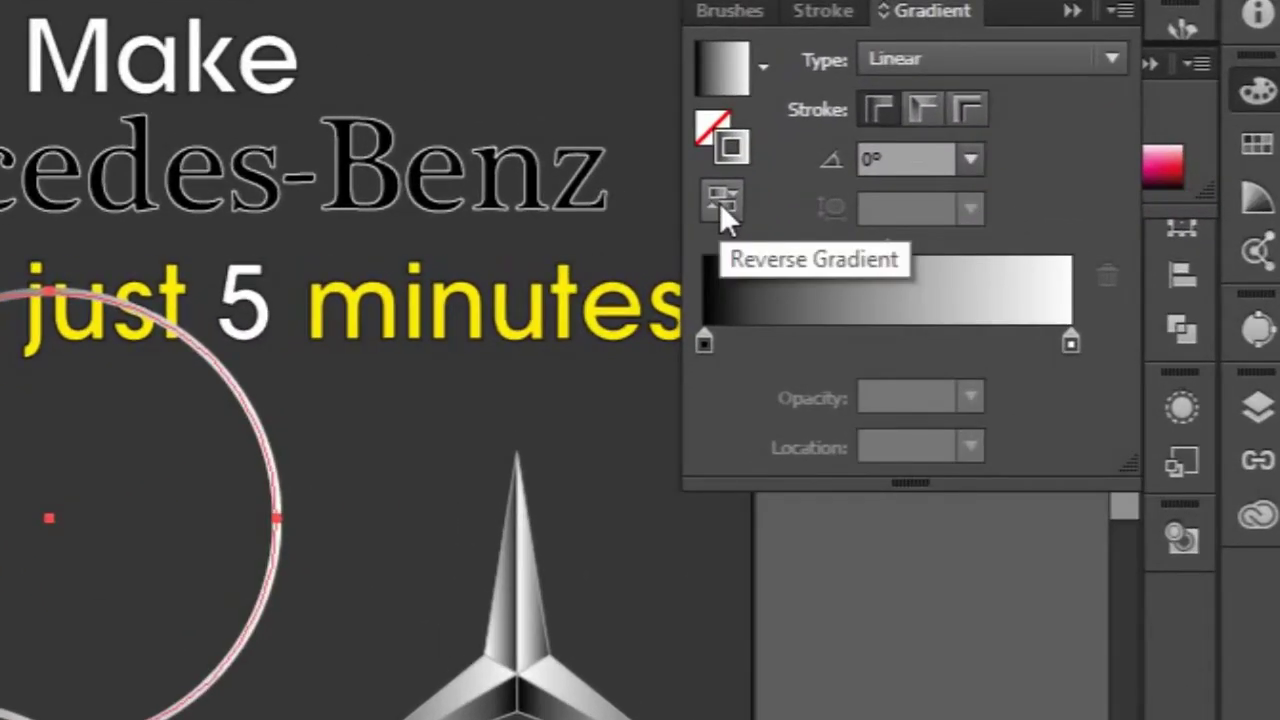
{"action": "left_click", "coordinate": [980, 228]}
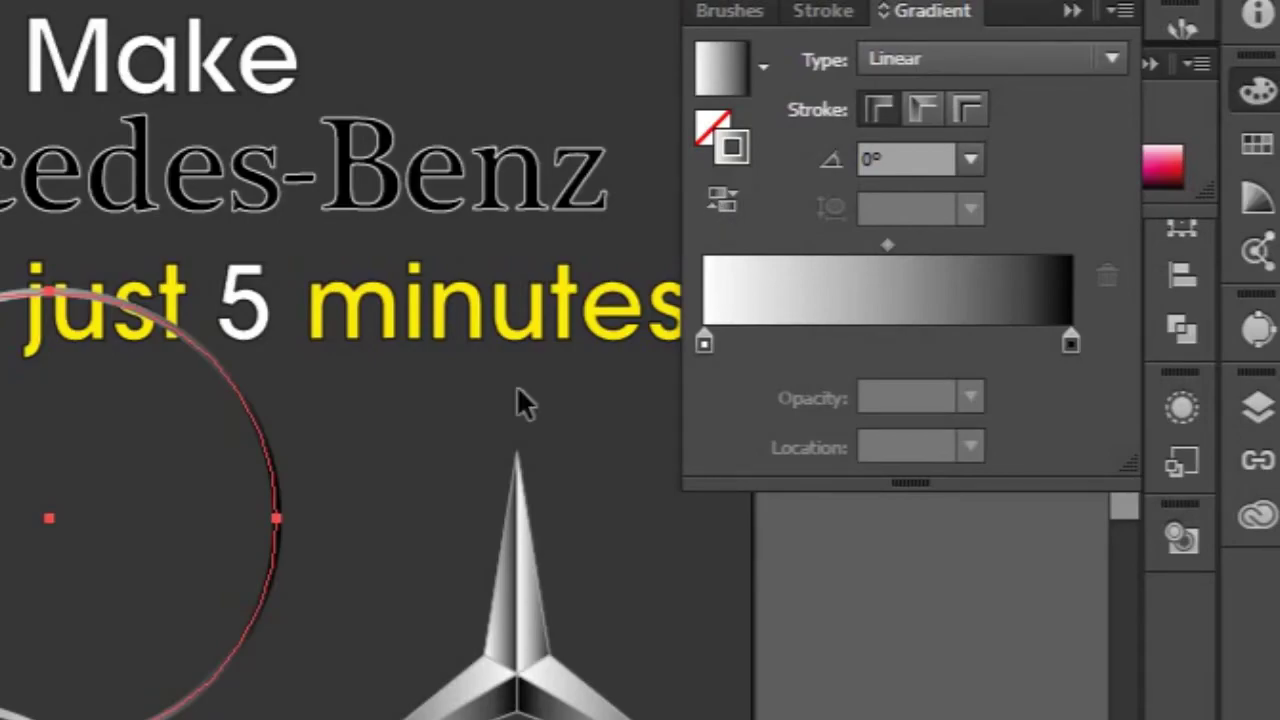
{"action": "left_click", "coordinate": [1071, 10]}
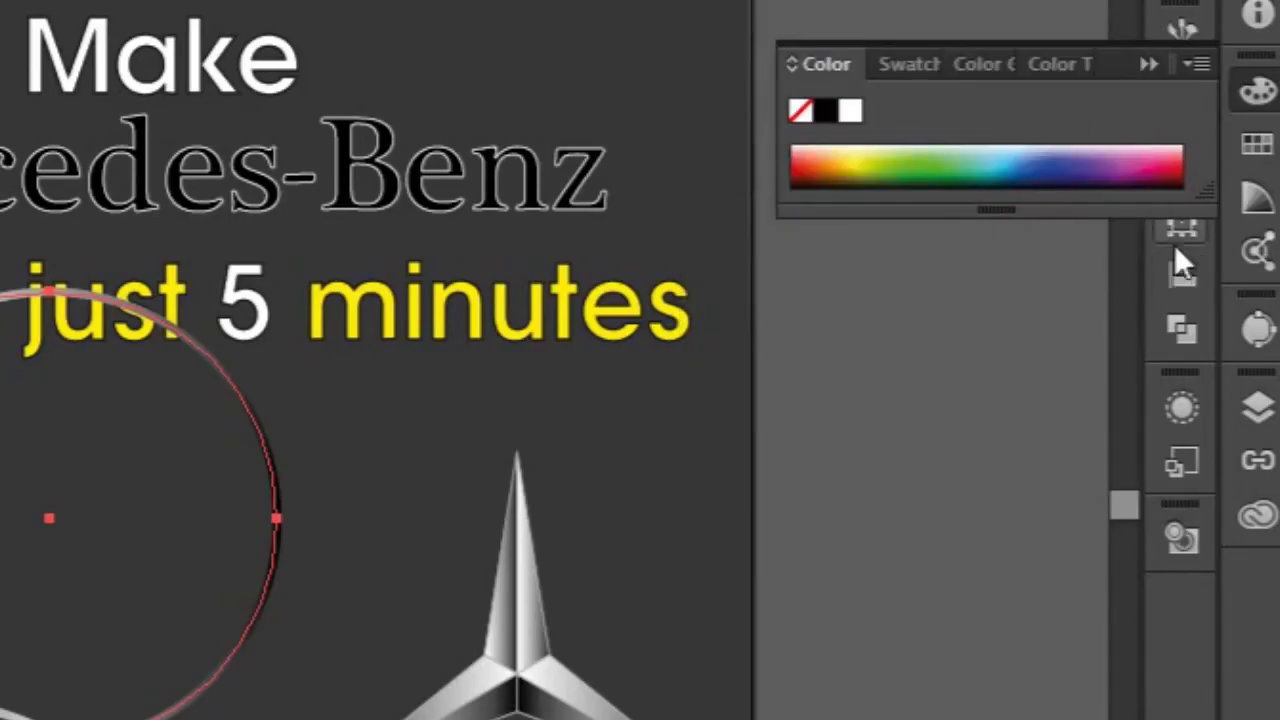
{"action": "left_click", "coordinate": [1149, 65]}
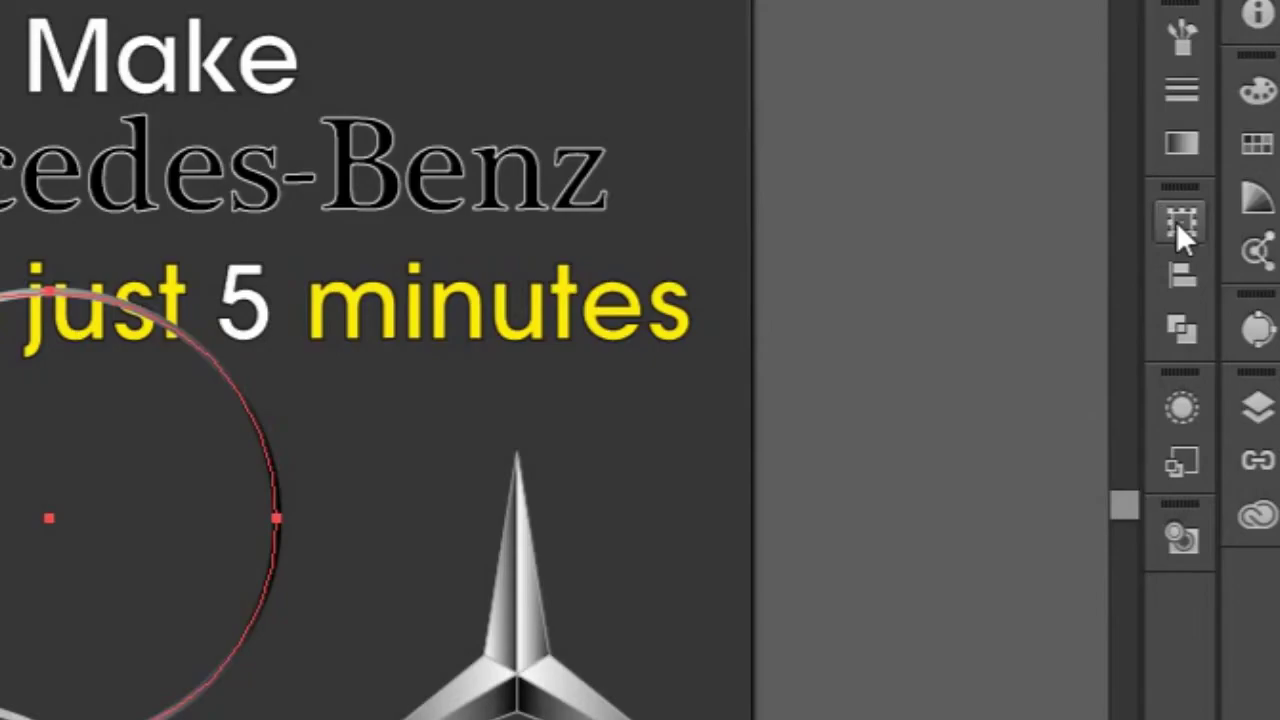
Resize the copied circle to 58 mm width and height in Transform
{"action": "left_click", "coordinate": [1180, 221]}
{"action": "left_click", "coordinate": [1028, 244]}
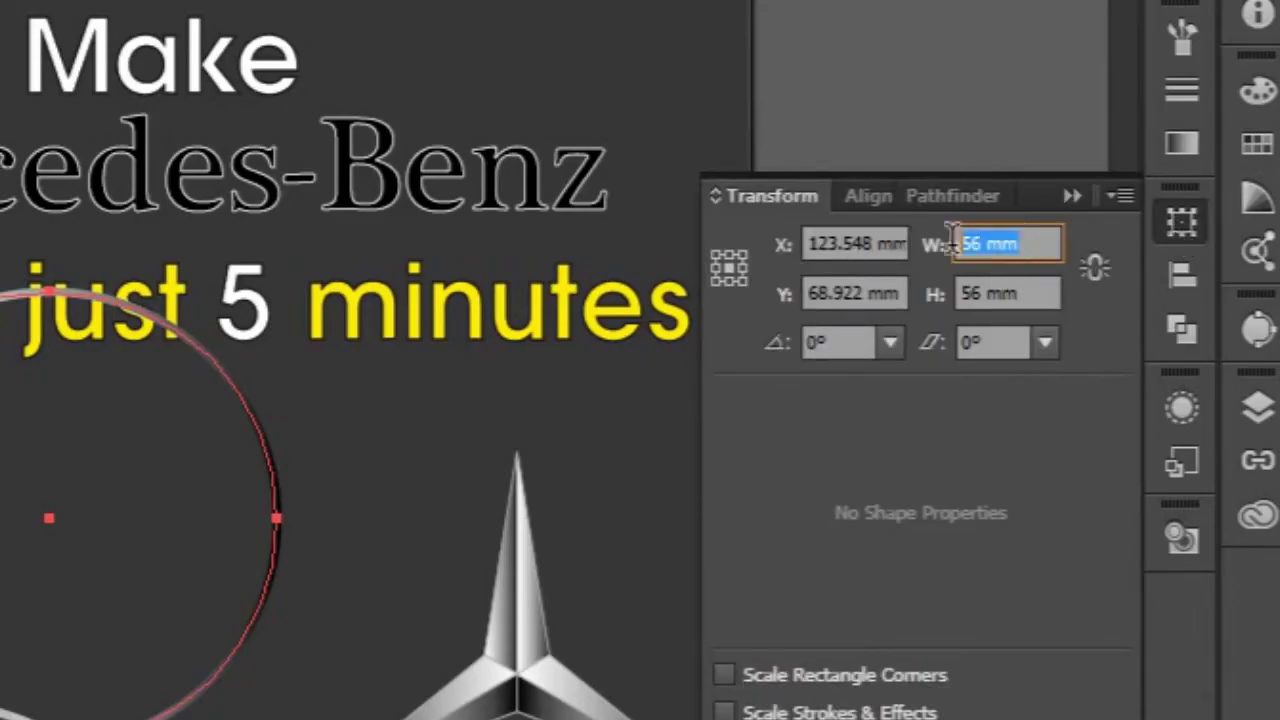
{"action": "type", "text": "58"}
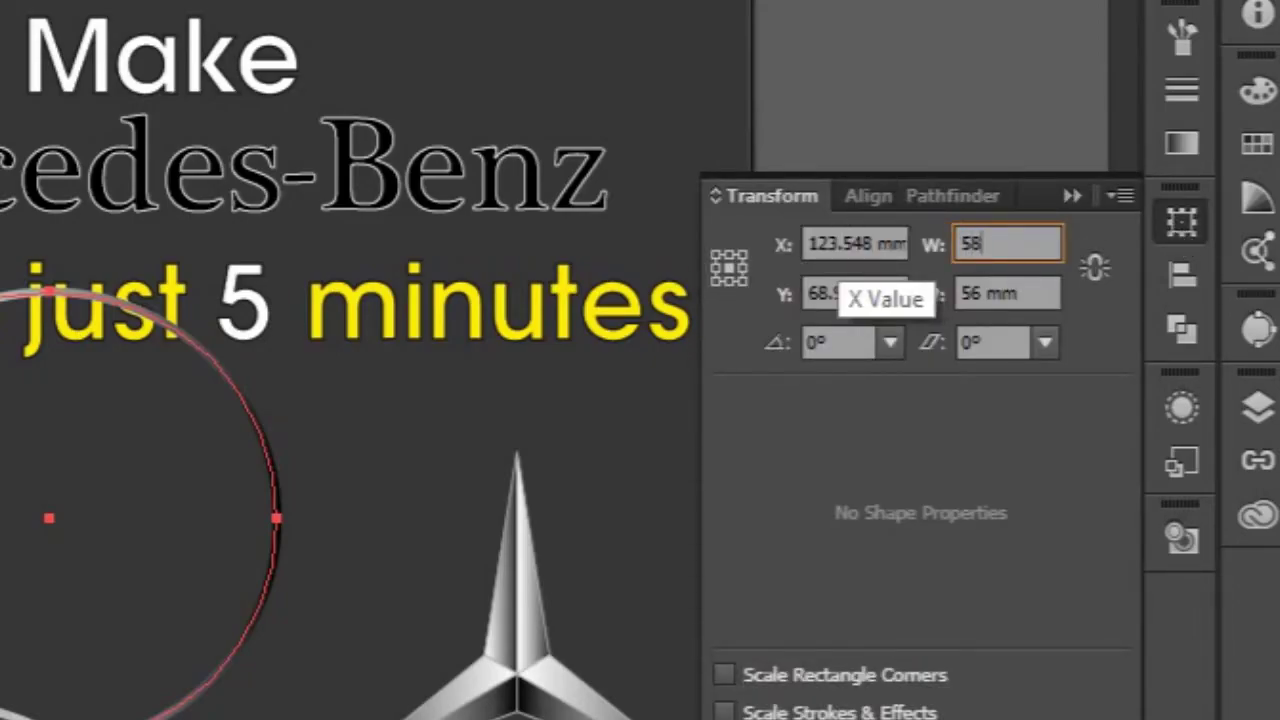
{"action": "key", "text": "Tab"}
{"action": "type", "text": "5"}
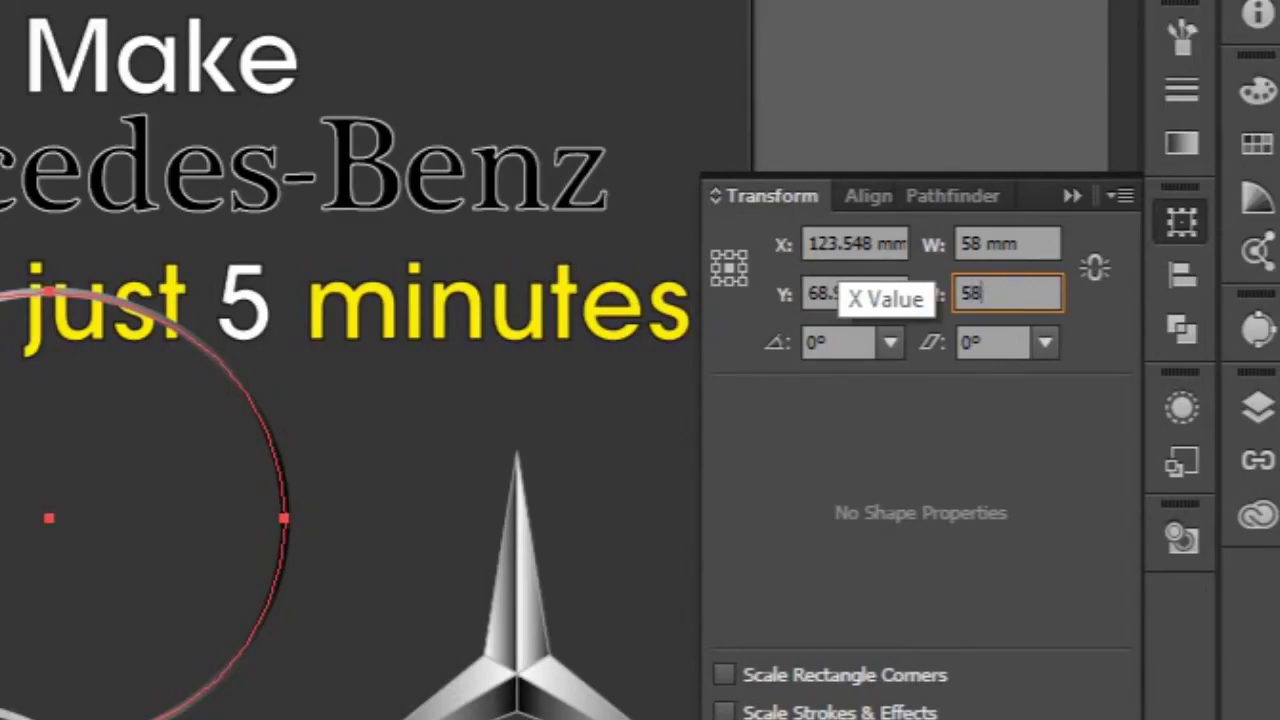
{"action": "key", "text": "Return"}
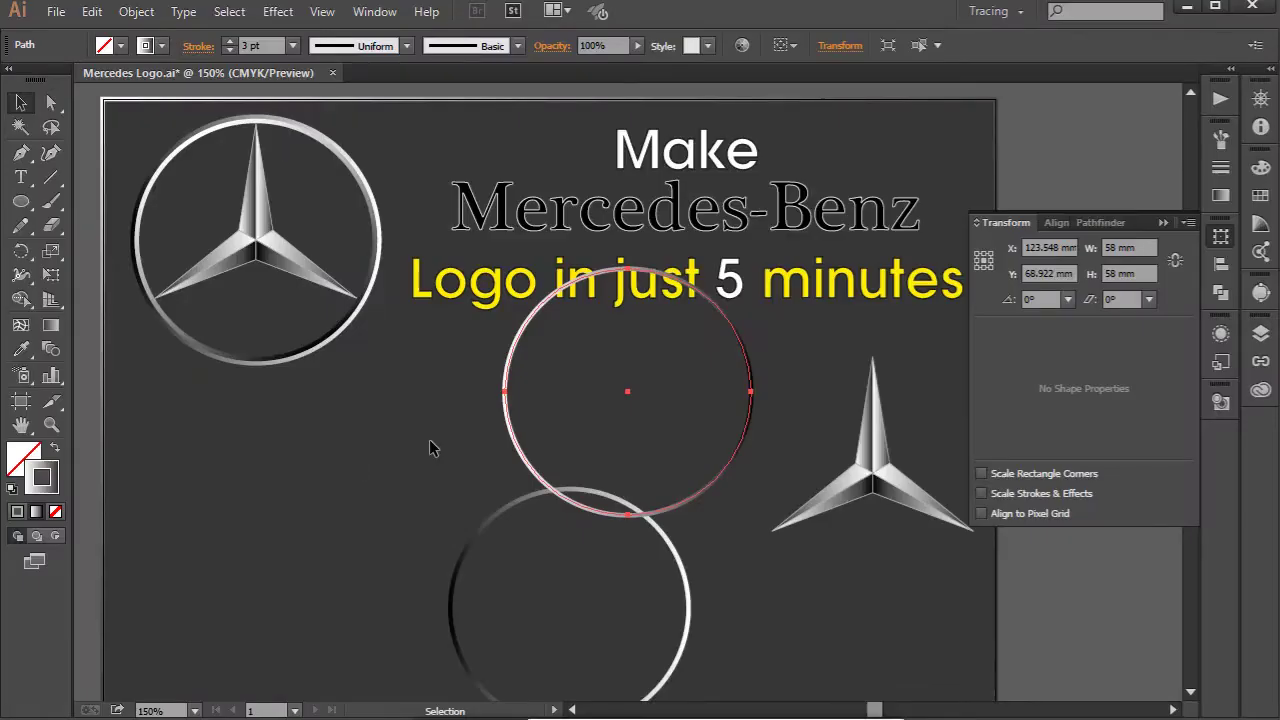
Align both circles on their horizontal and vertical centres to form a concentric ring
{"action": "left_click_drag", "start_coordinate": [434, 443], "coordinate": [612, 560]}
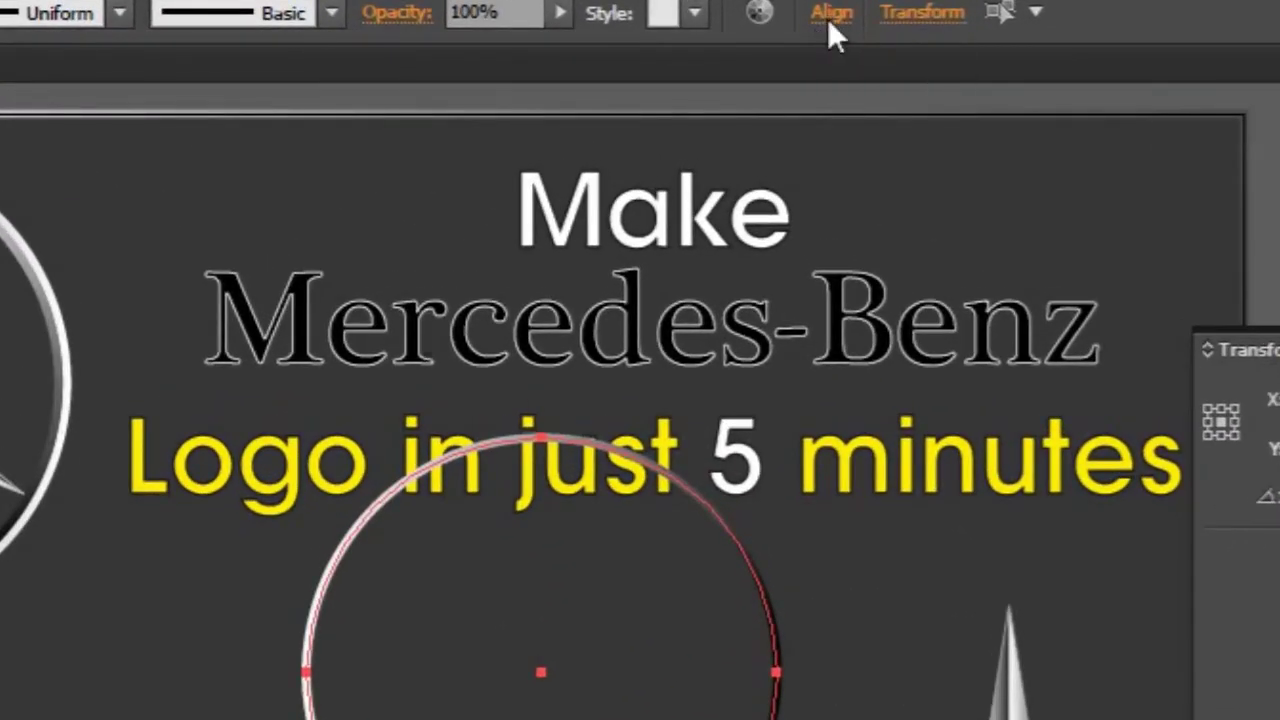
{"action": "left_click", "coordinate": [779, 47]}
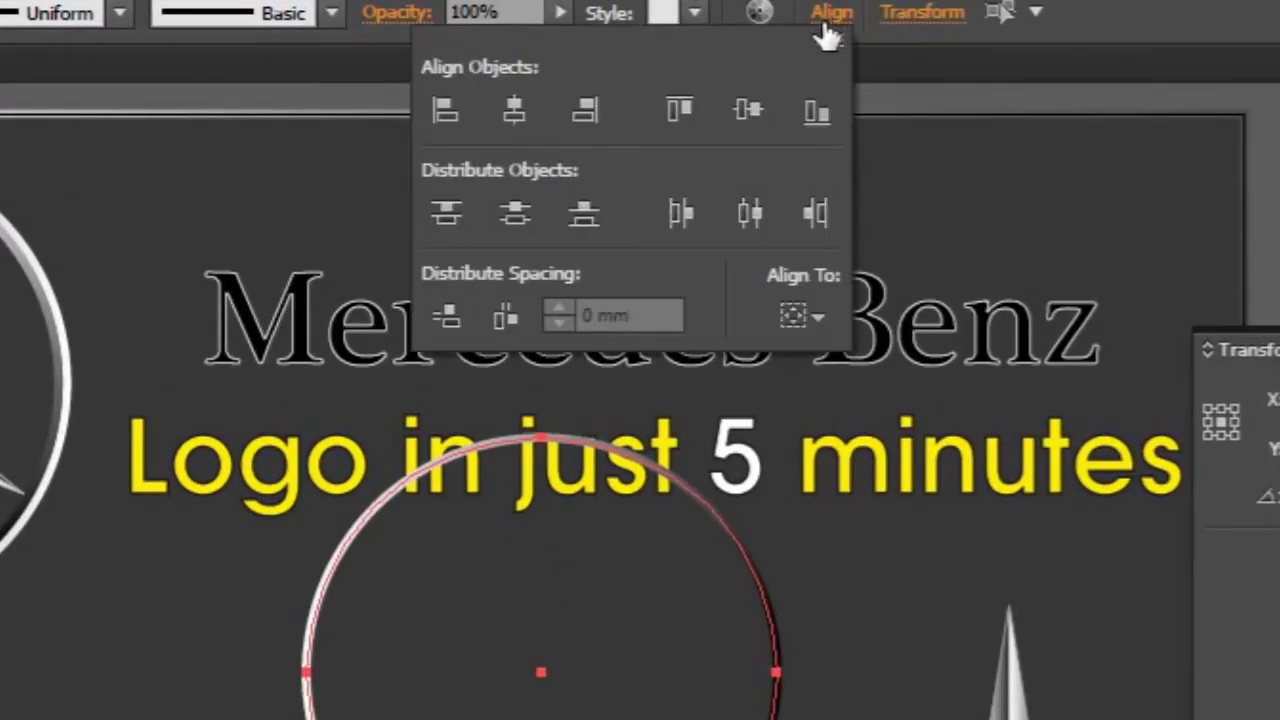
{"action": "left_click", "coordinate": [510, 120]}
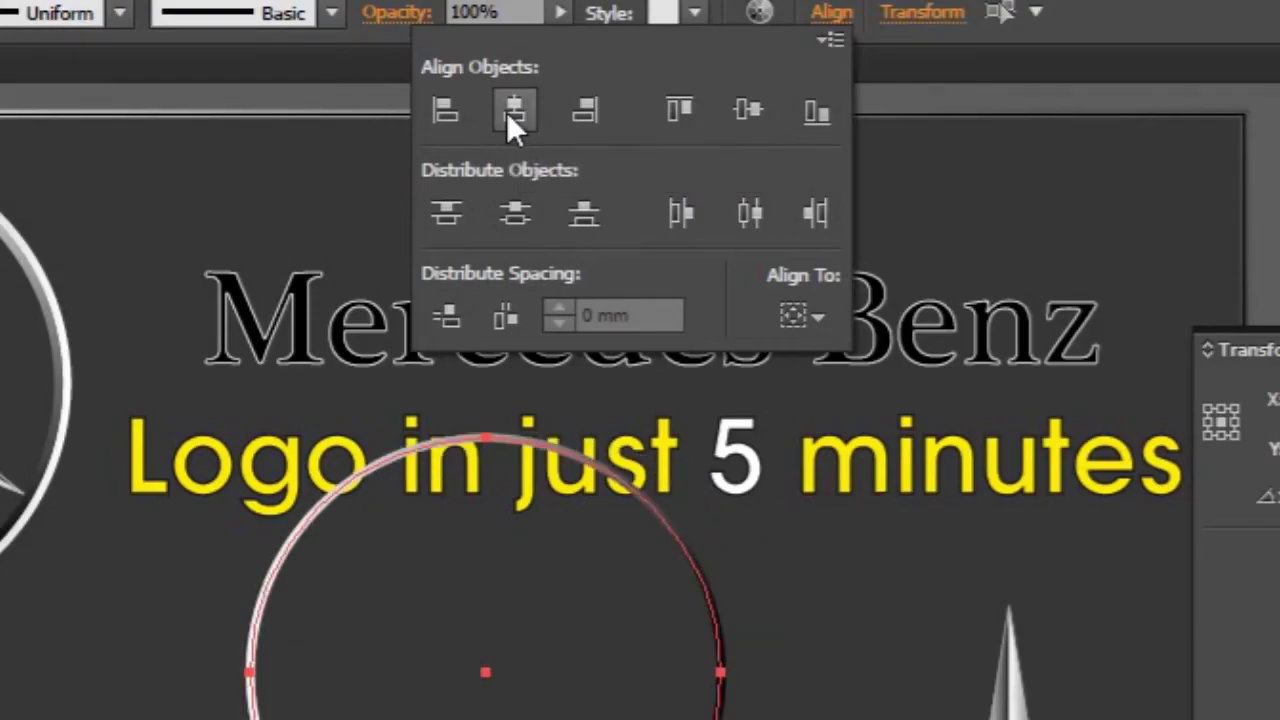
{"action": "left_click", "coordinate": [747, 122]}
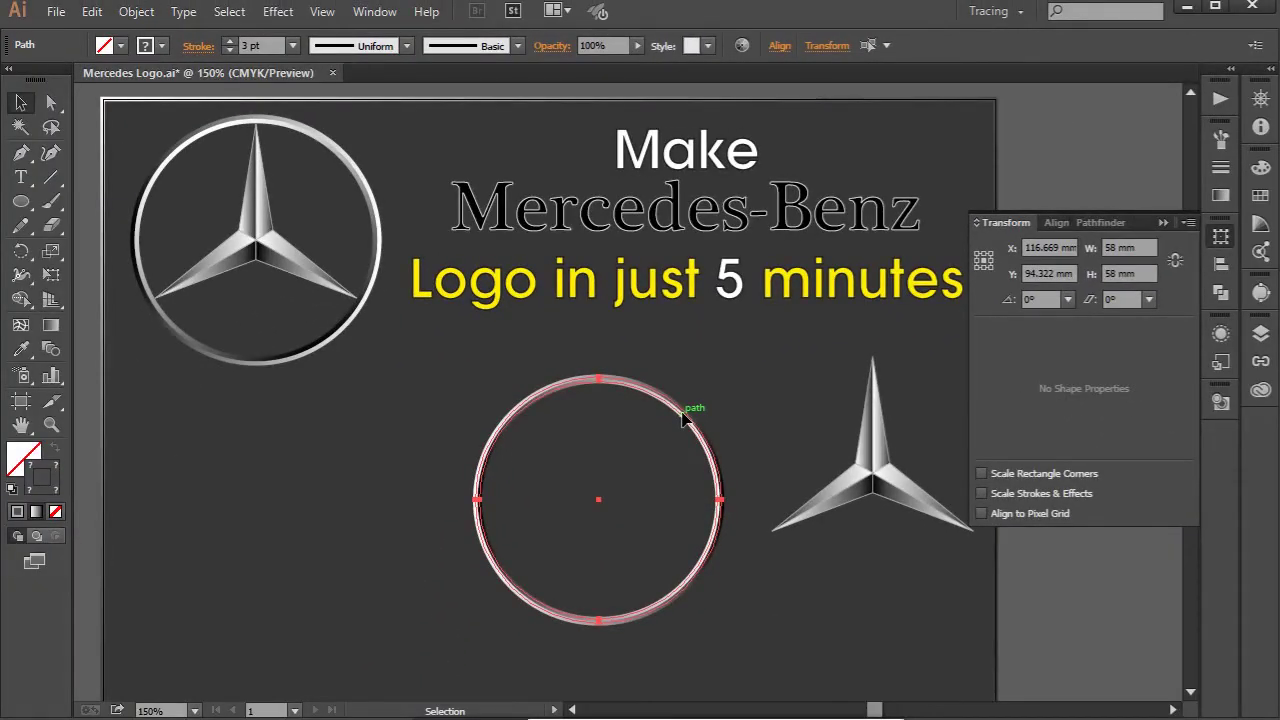
{"action": "right_click", "coordinate": [684, 418]}
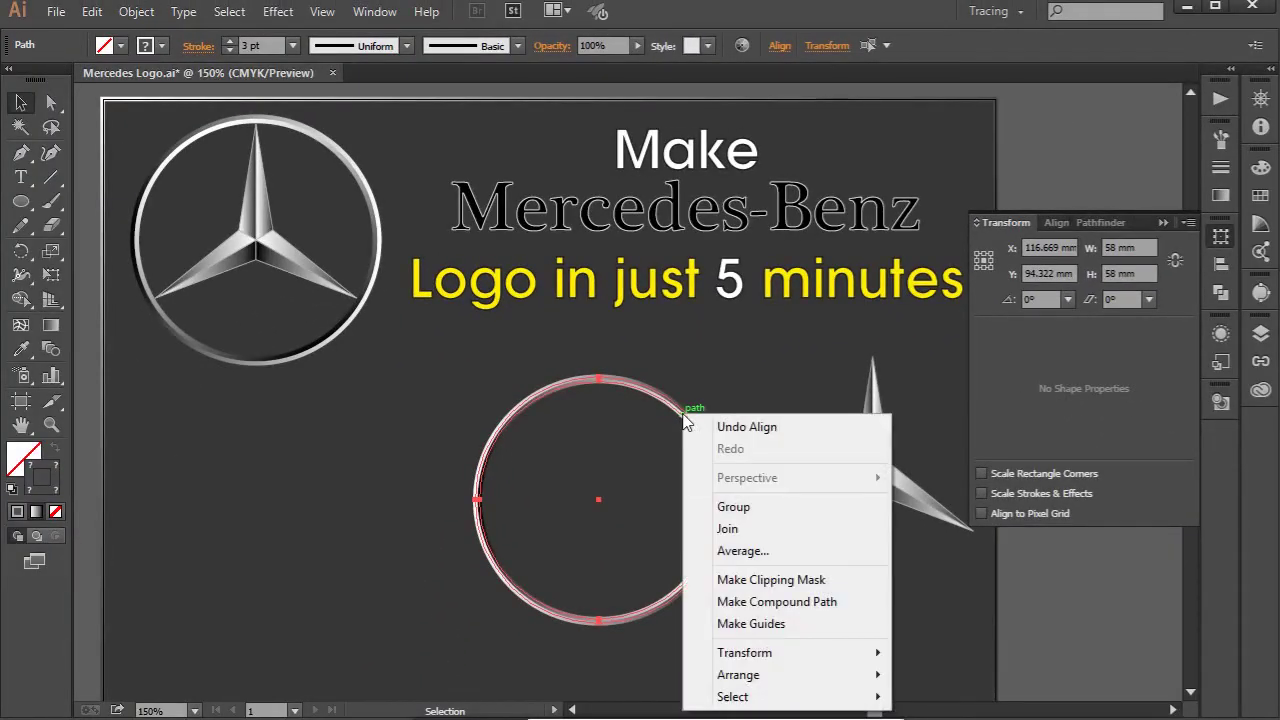
Group the two circles, then move the silver star into the ring's centre and deselect
{"action": "left_click", "coordinate": [789, 510]}
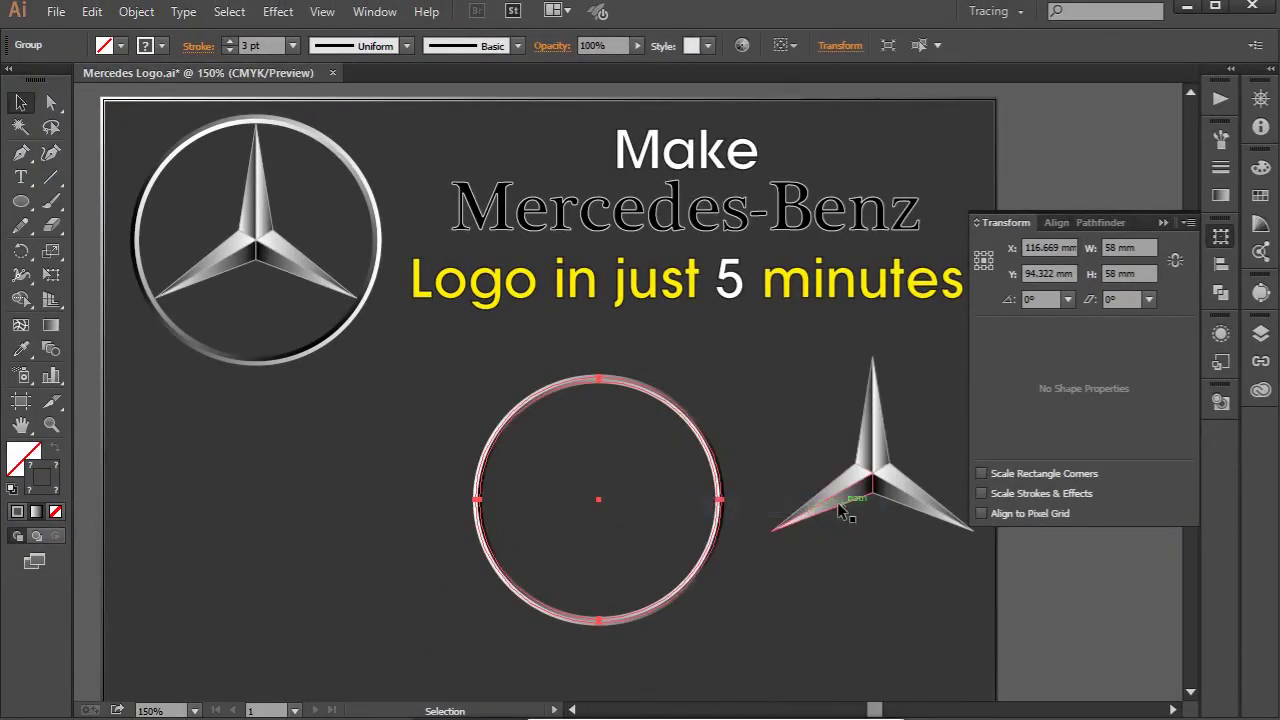
{"action": "mouse_move", "coordinate": [857, 509]}
{"action": "left_mouse_down"}
{"action": "mouse_move", "coordinate": [685, 568]}
{"action": "mouse_move", "coordinate": [598, 530]}
{"action": "left_mouse_up"}
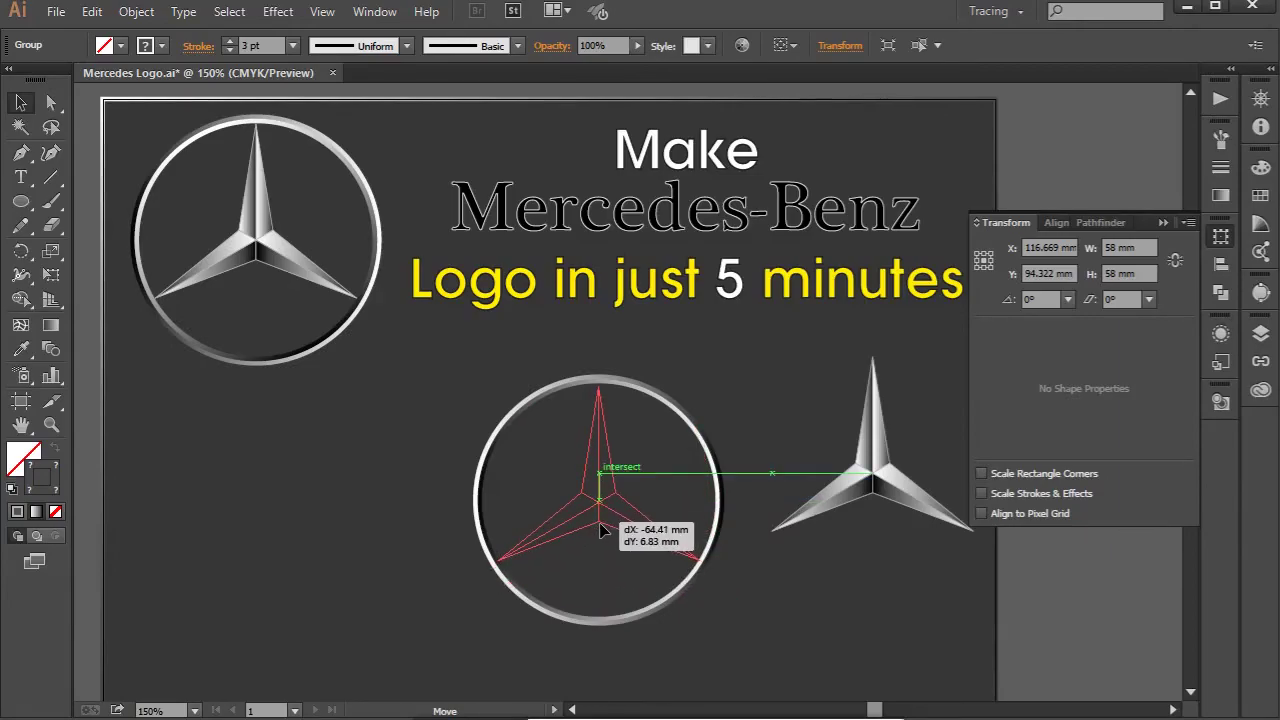
{"action": "left_click_drag", "start_coordinate": [600, 530], "coordinate": [600, 530]}
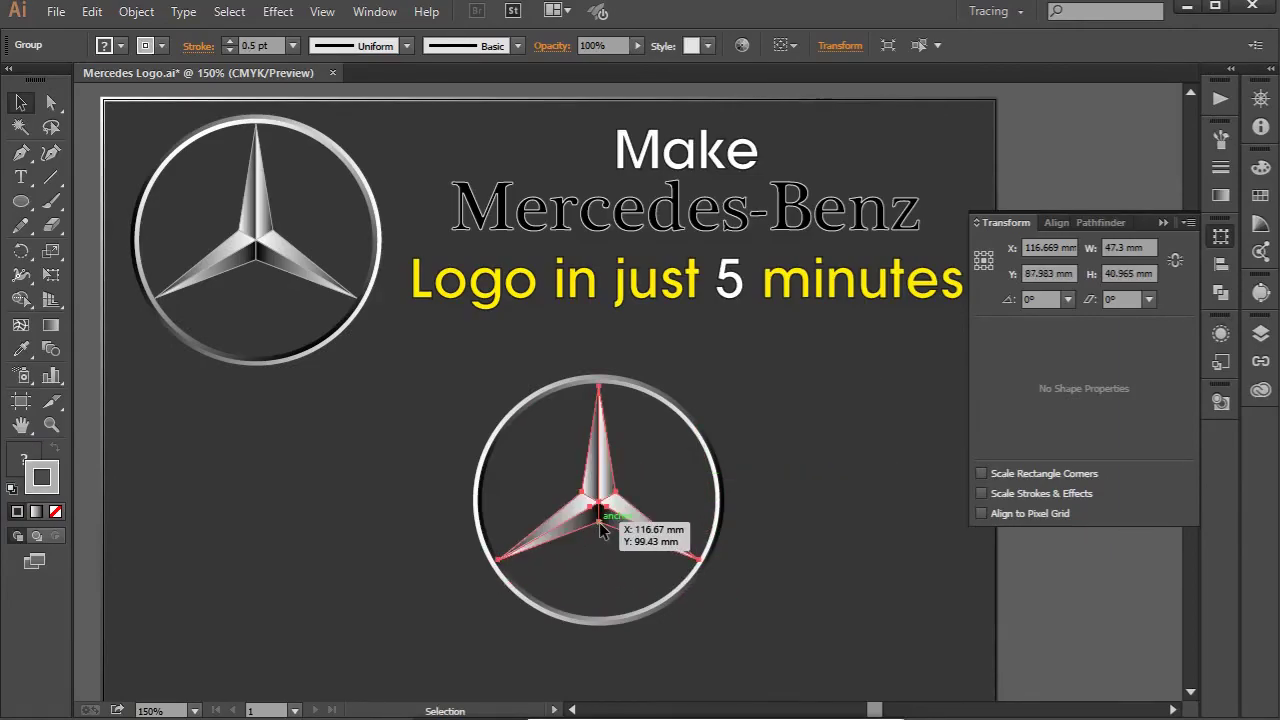
{"action": "left_click", "coordinate": [778, 578]}
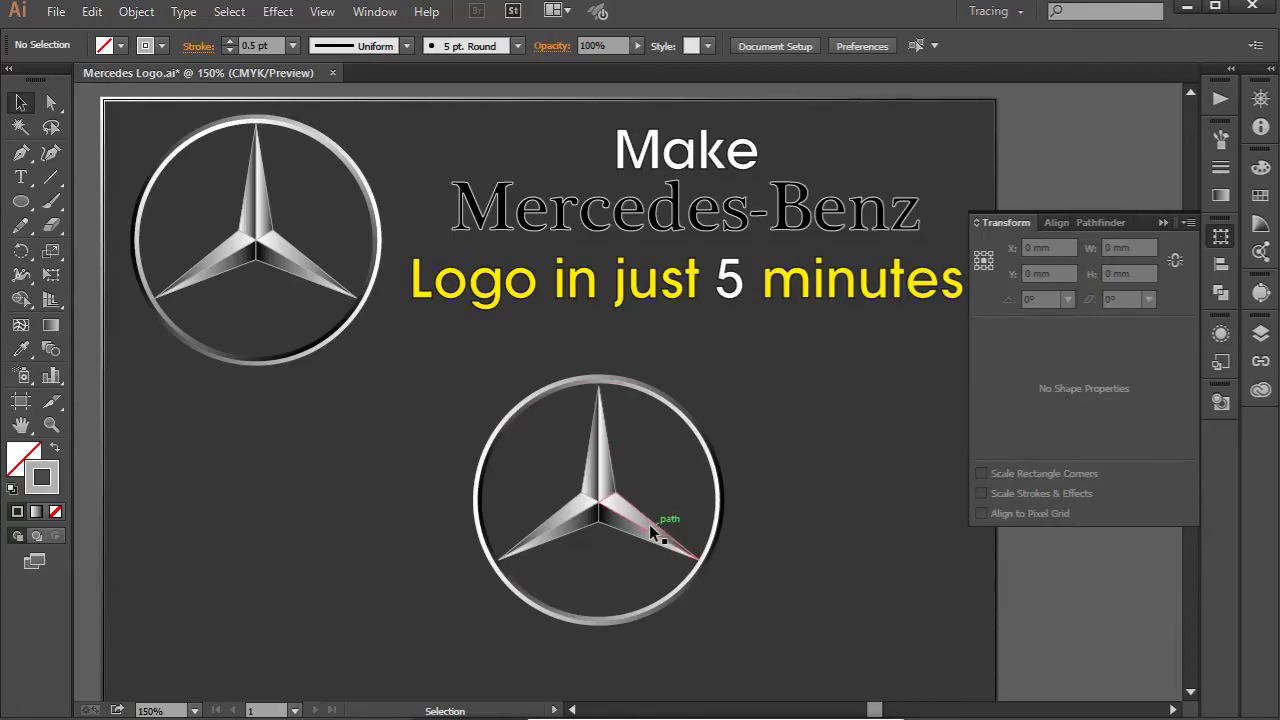